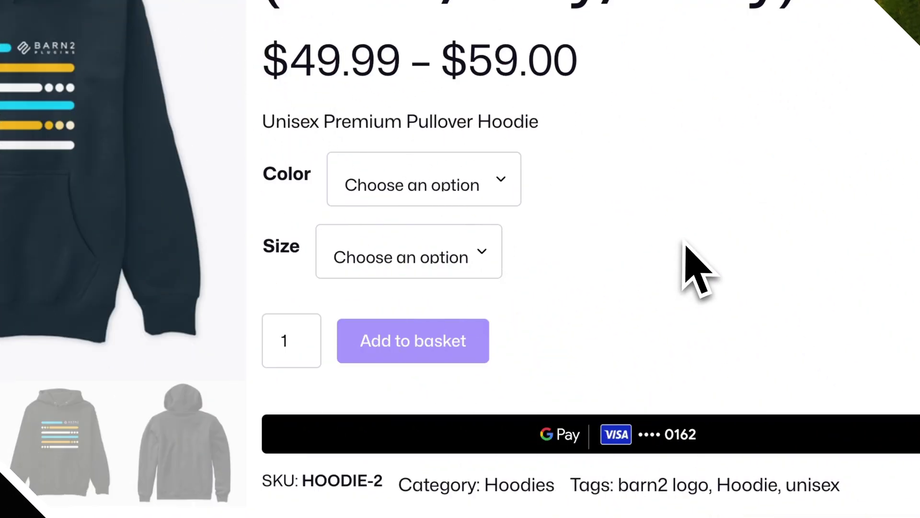
Step: Choose Dark Grey Heather as the colour and raise the Black Small quantity to 1
{"action": "left_click", "coordinate": [503, 180]}
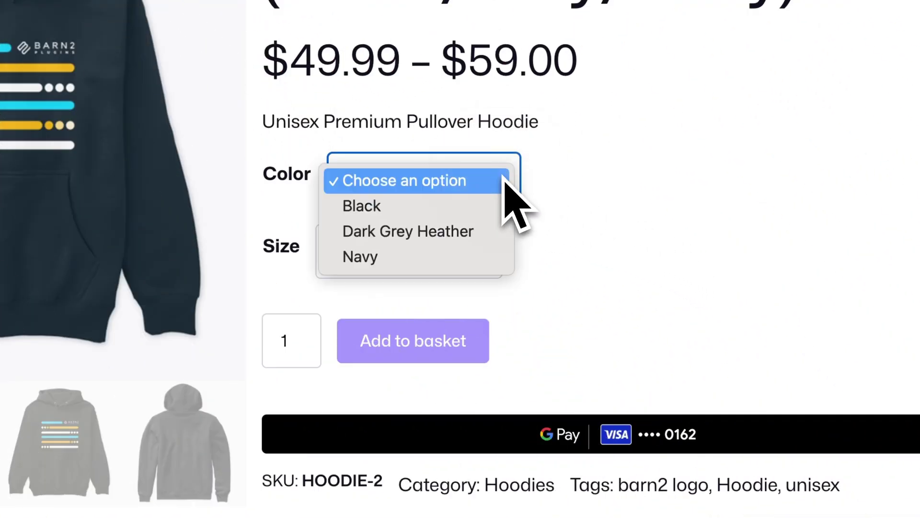
{"action": "left_click", "coordinate": [462, 233]}
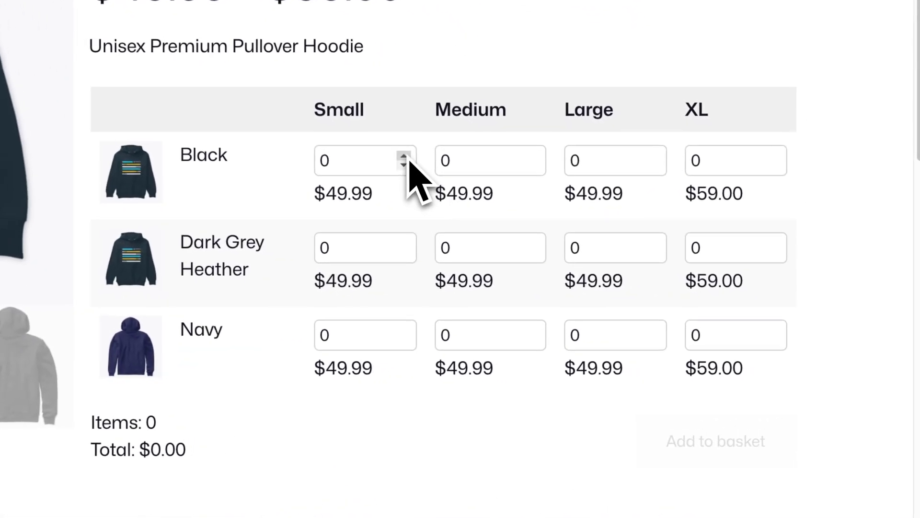
{"action": "left_click", "coordinate": [405, 158]}
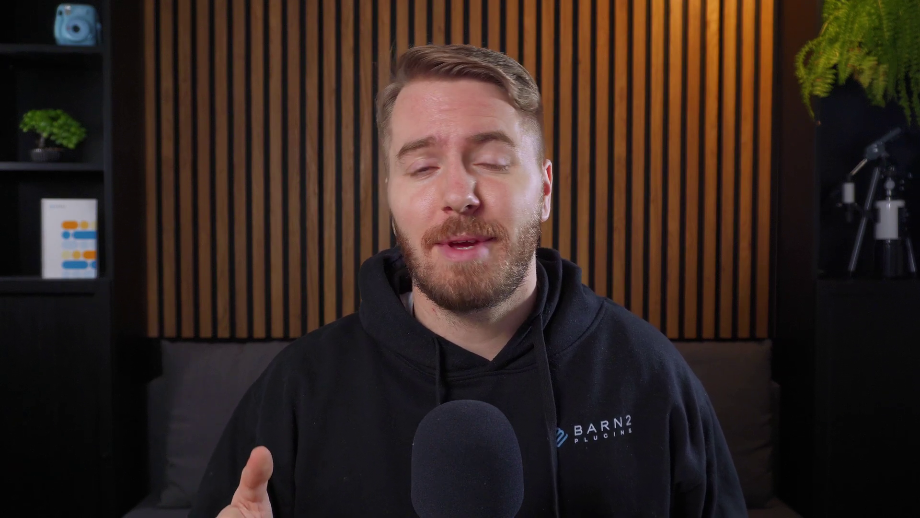
Step: Select Dark Grey Heather in size Medium and bring its quantity up to 4
{"action": "left_click", "coordinate": [503, 177]}
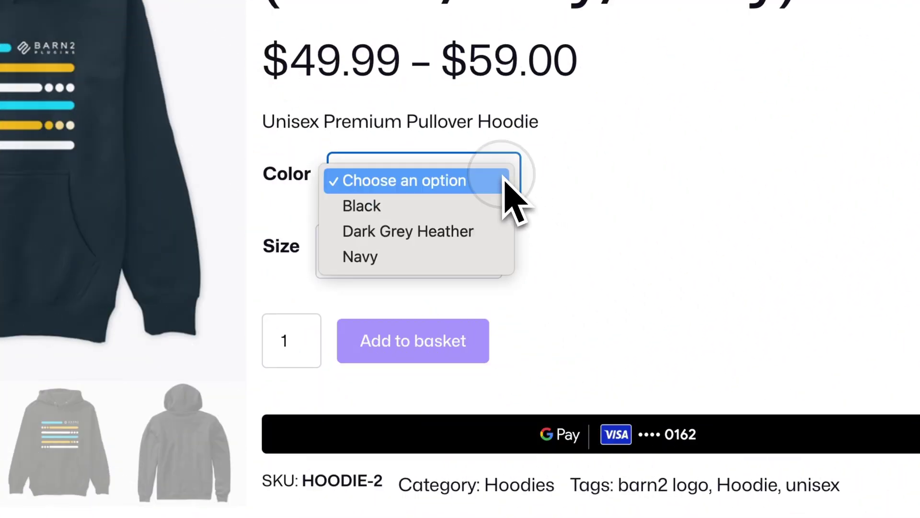
{"action": "left_click", "coordinate": [466, 232]}
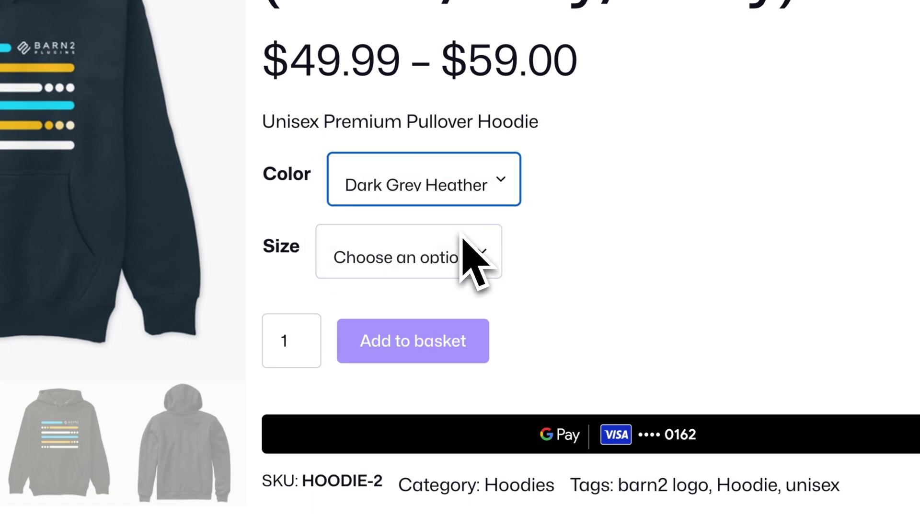
{"action": "left_click", "coordinate": [469, 249]}
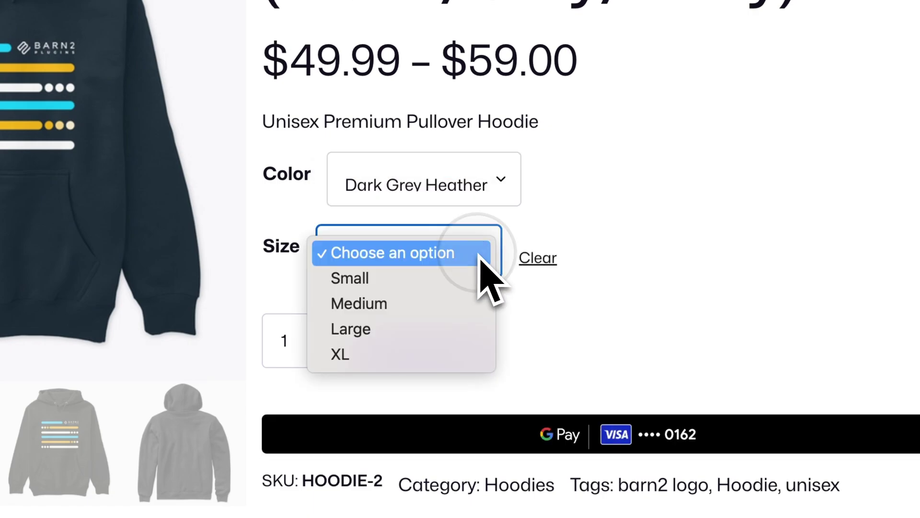
{"action": "left_click", "coordinate": [429, 307]}
{"action": "left_click", "coordinate": [296, 378]}
{"action": "left_click", "coordinate": [296, 378]}
{"action": "left_click", "coordinate": [296, 378]}
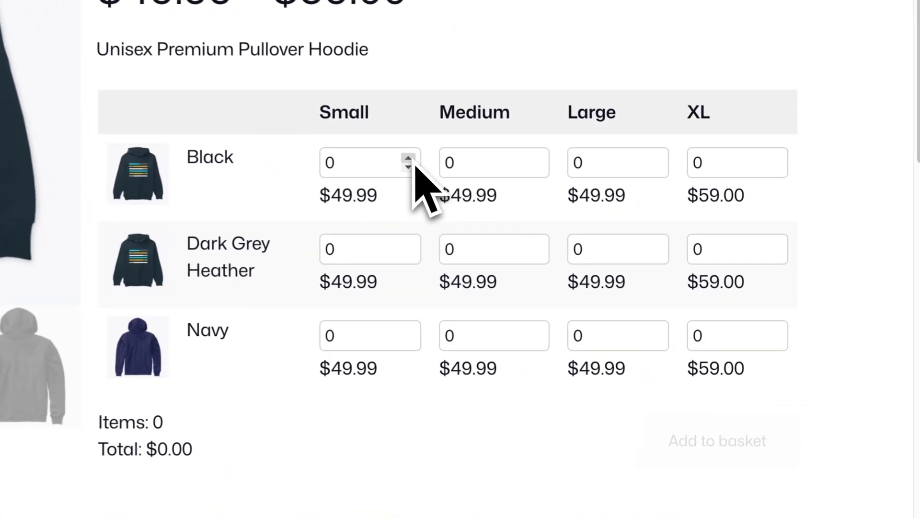
Step: Set grid quantities Black S 1, Black M 1, Grey M 2, Navy L 3 and add them to the basket
{"action": "left_click", "coordinate": [408, 159]}
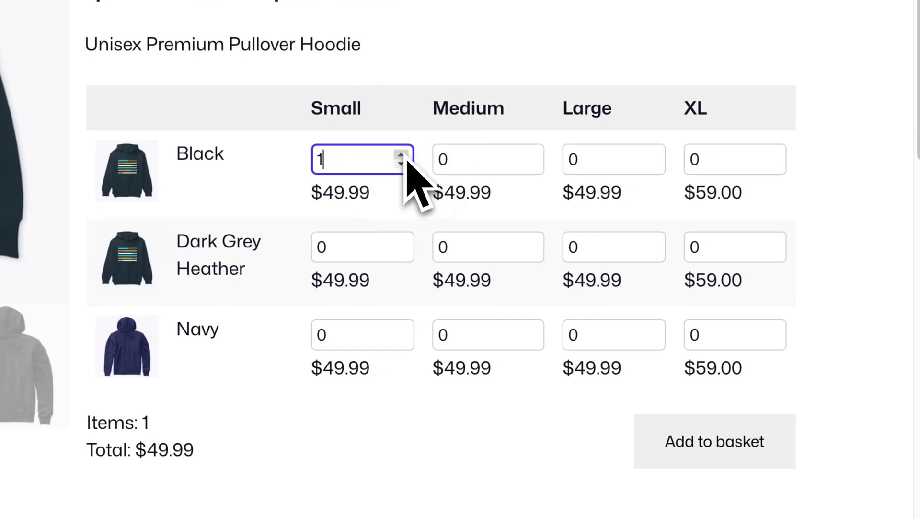
{"action": "left_click", "coordinate": [530, 155]}
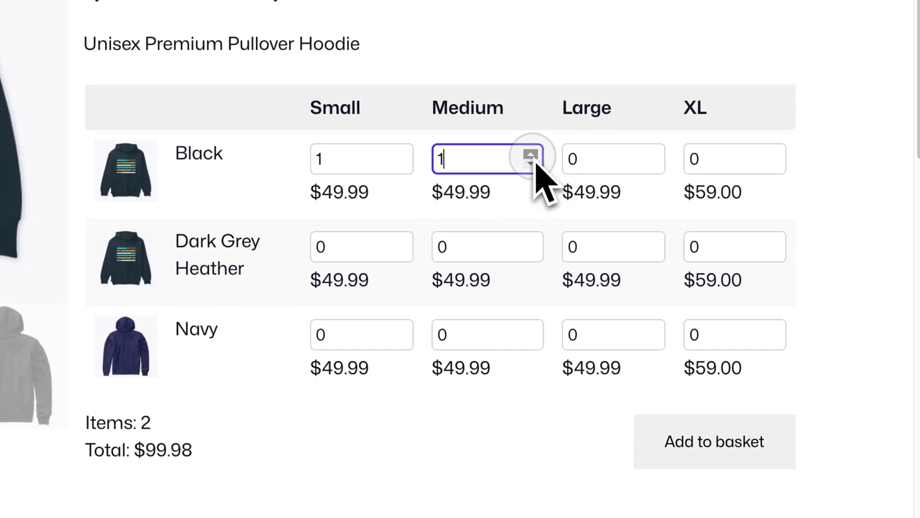
{"action": "double_click", "coordinate": [531, 243]}
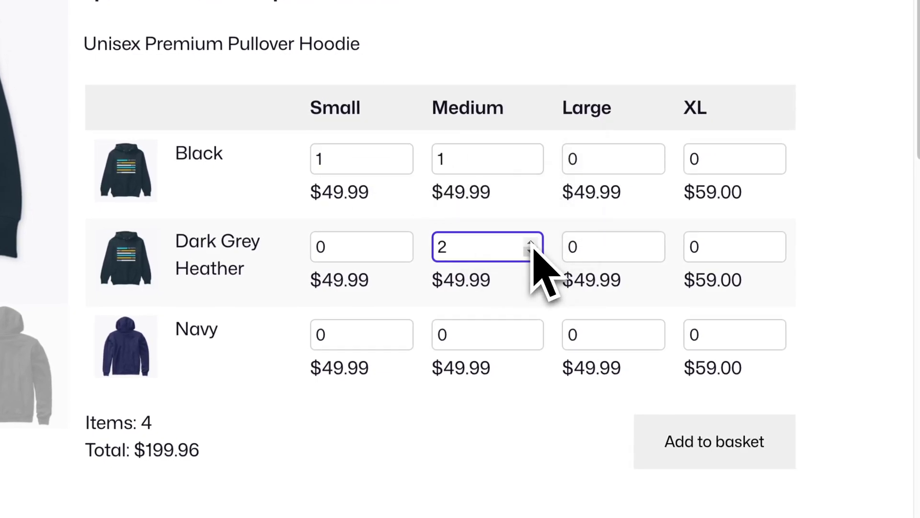
{"action": "left_click", "coordinate": [653, 332]}
{"action": "left_click", "coordinate": [653, 336]}
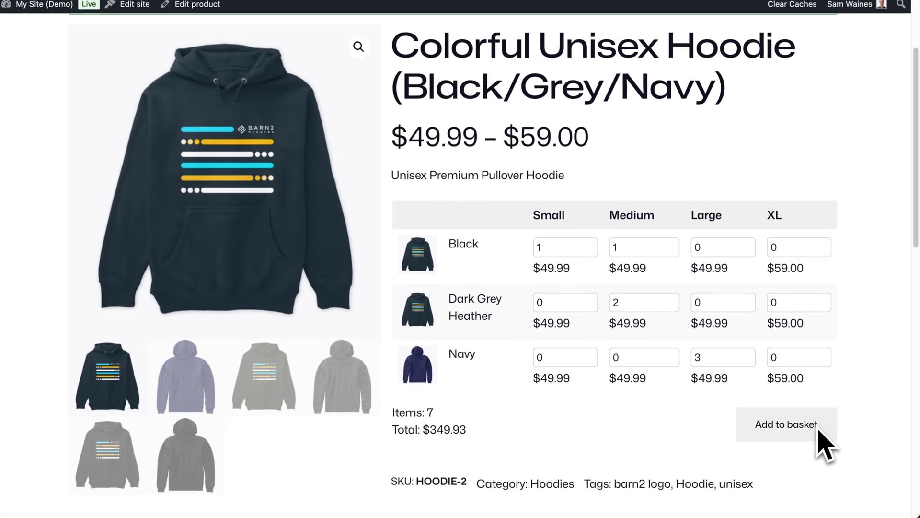
{"action": "left_click", "coordinate": [808, 430]}
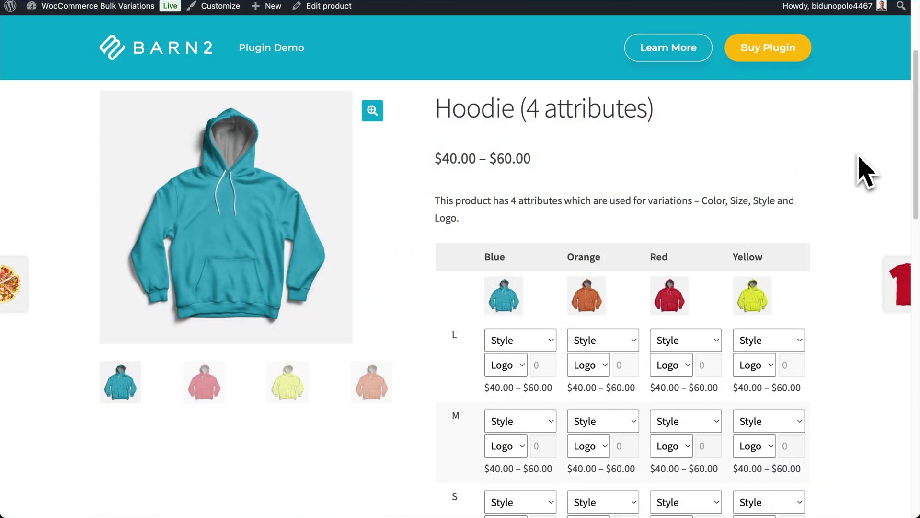
Step: Choose the Standard style in the Blue / size L cell of the variation grid
{"action": "scroll", "coordinate": [867, 171], "scroll_direction": "up", "scroll_amount": 3}
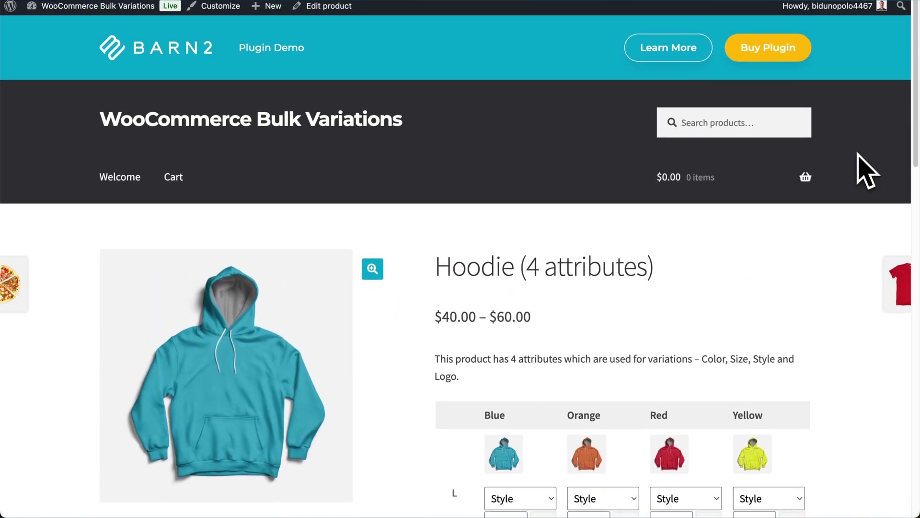
{"action": "scroll", "coordinate": [867, 171], "scroll_direction": "down", "scroll_amount": 3}
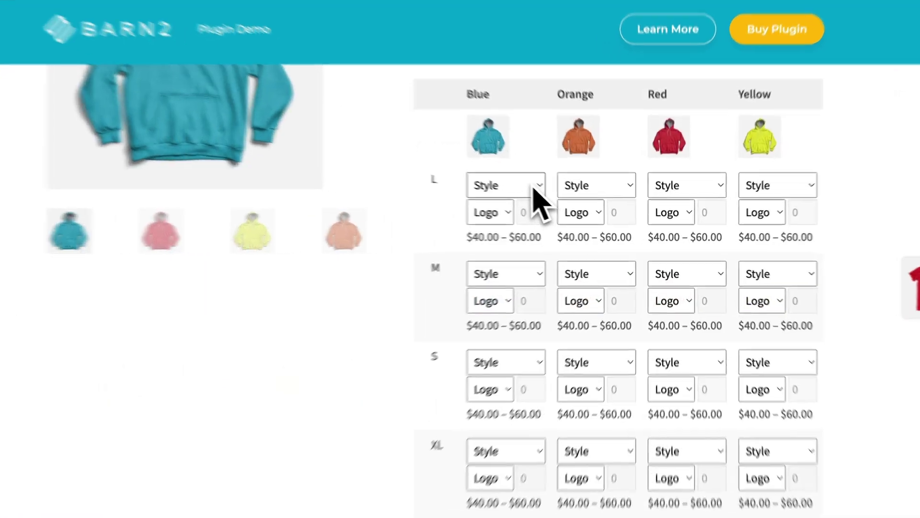
{"action": "left_click", "coordinate": [547, 337]}
{"action": "left_click", "coordinate": [467, 195]}
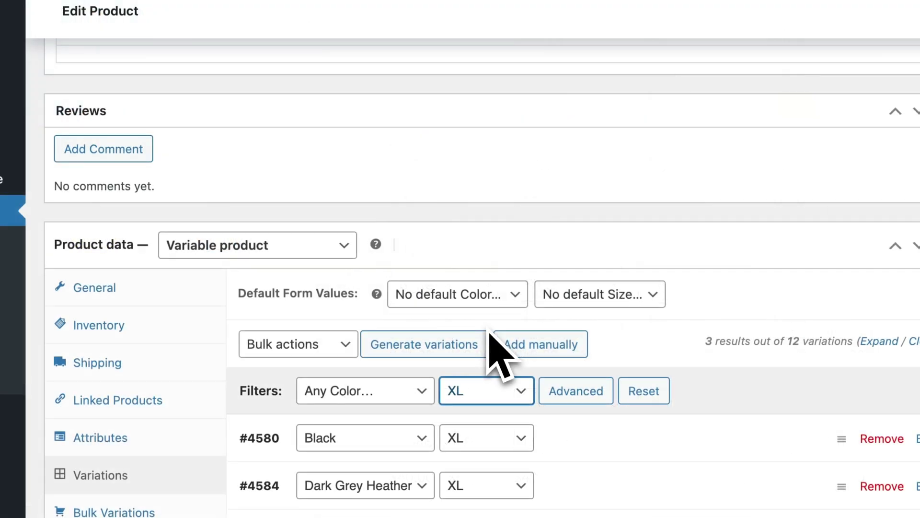
Step: Choose Set regular prices from the bulk actions for the XL-filtered variations
{"action": "left_click", "coordinate": [311, 345]}
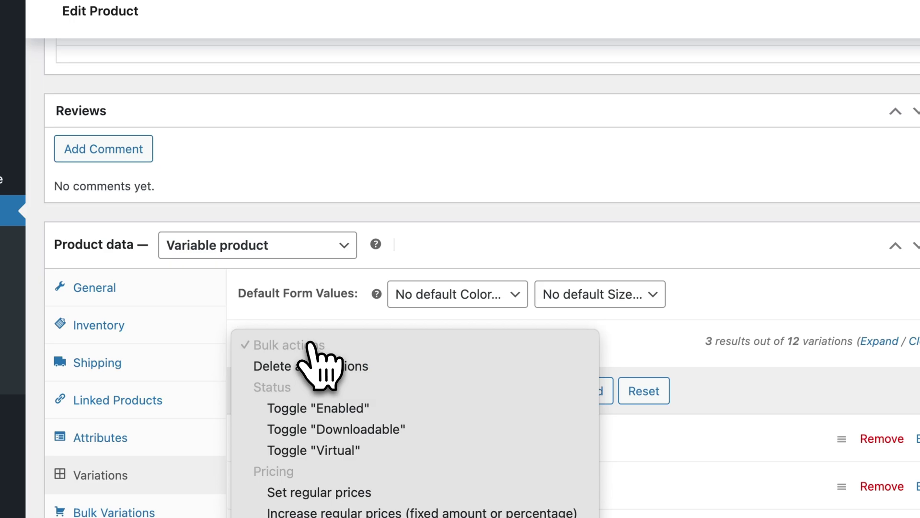
{"action": "scroll", "coordinate": [408, 408], "scroll_direction": "down", "scroll_amount": 5}
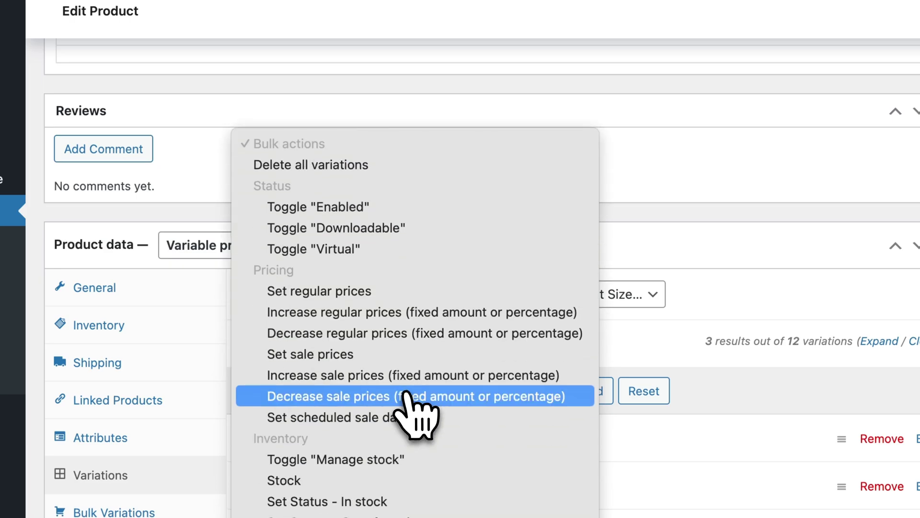
{"action": "left_click", "coordinate": [341, 307]}
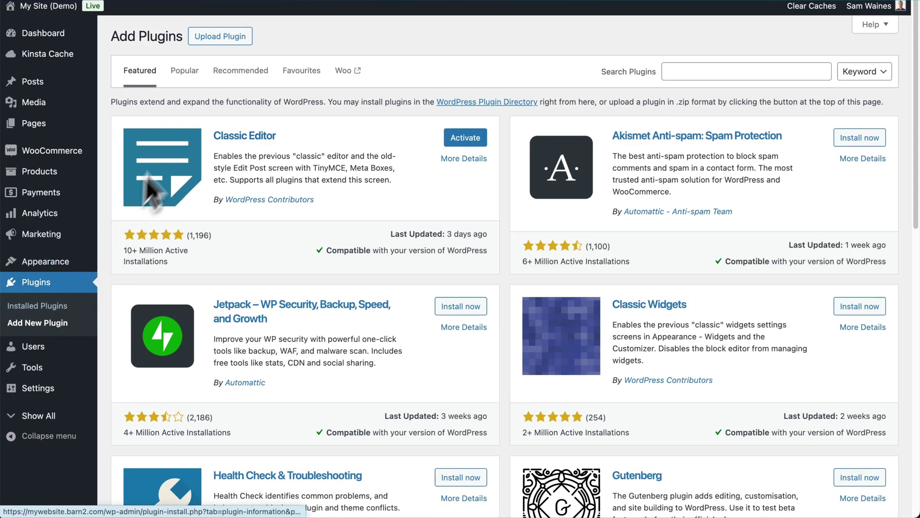
Step: Upload the WooCommerce Bulk Variations zip, install it and activate the plugin
{"action": "left_click", "coordinate": [240, 38]}
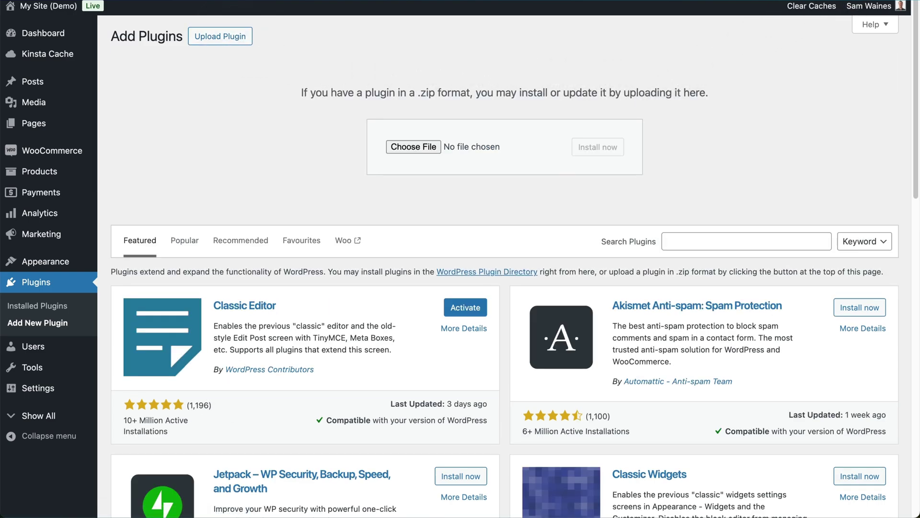
{"action": "left_click_drag", "start_coordinate": [427, 143], "coordinate": [429, 151]}
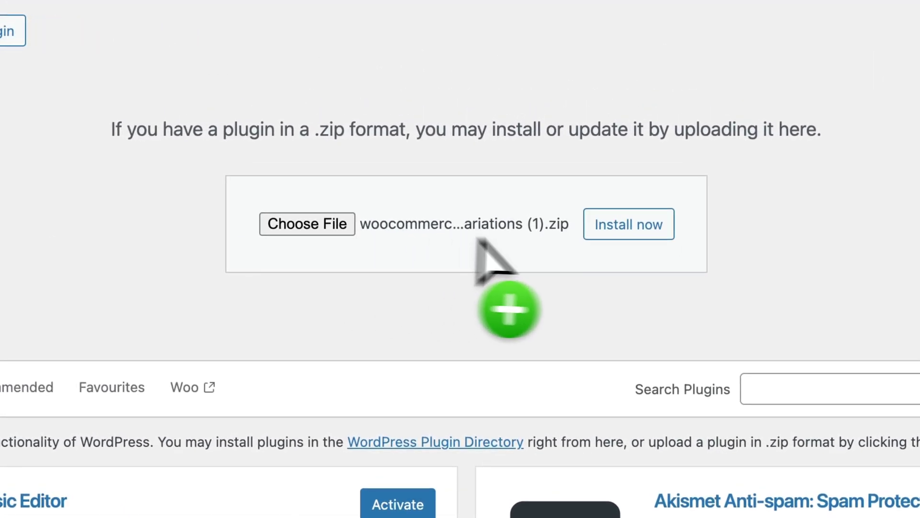
{"action": "left_click", "coordinate": [618, 225]}
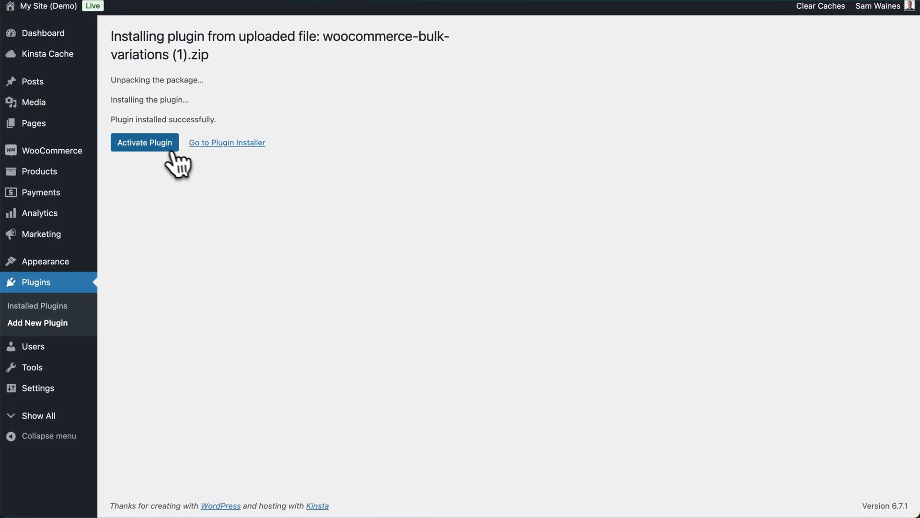
{"action": "left_click", "coordinate": [161, 147]}
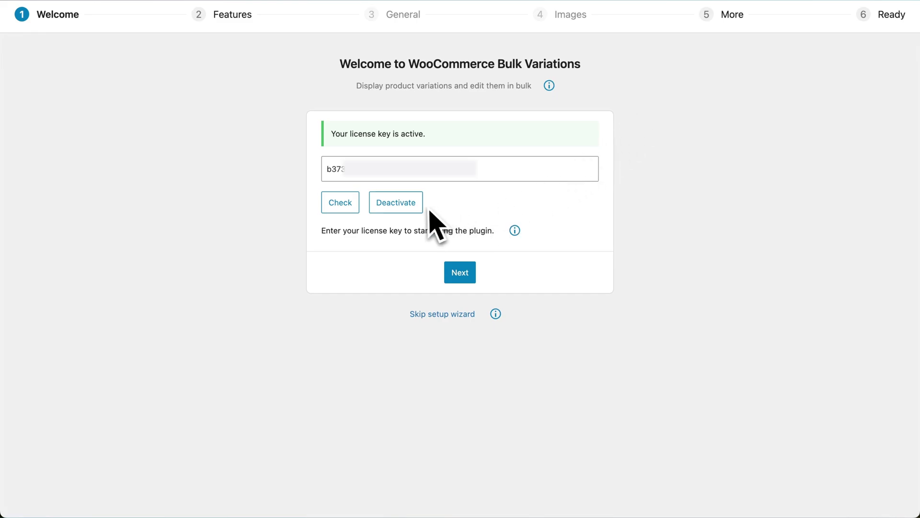
Step: Pass the welcome step and leave both bulk editing and grid display features enabled
{"action": "left_click", "coordinate": [463, 274]}
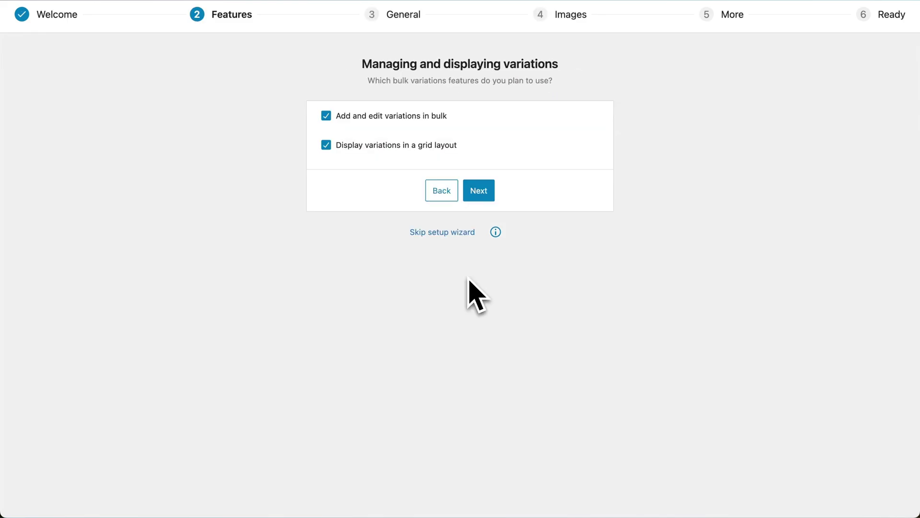
{"action": "left_click", "coordinate": [327, 117]}
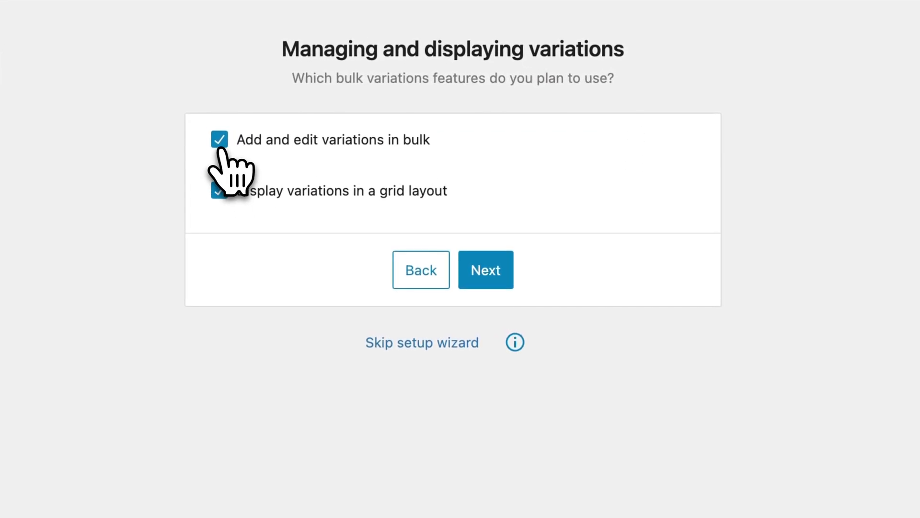
{"action": "left_click", "coordinate": [221, 146]}
{"action": "left_click", "coordinate": [219, 191]}
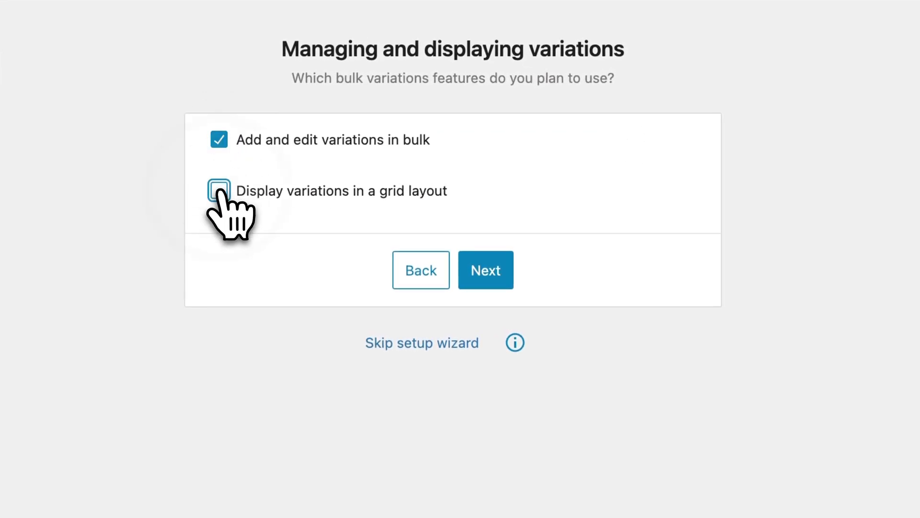
{"action": "left_click", "coordinate": [219, 190]}
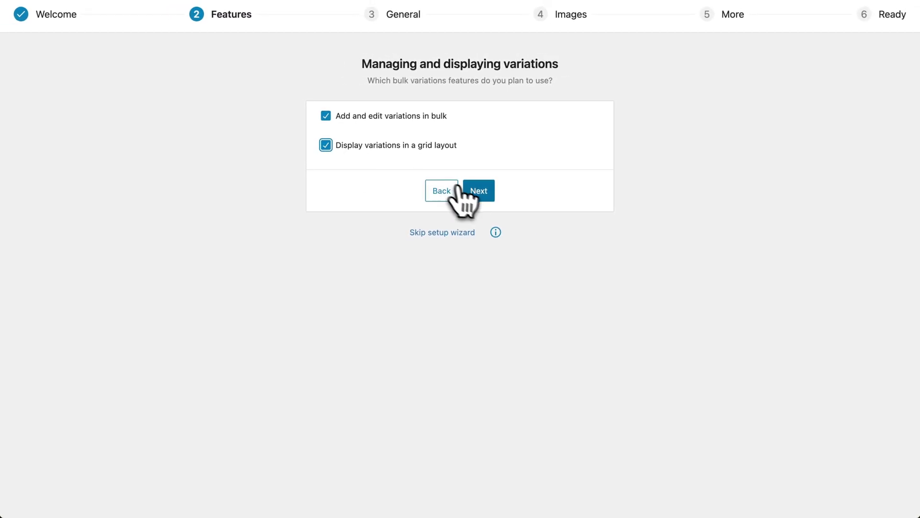
Step: Keep Disable purchasing off in the general settings and continue to the next step
{"action": "left_click", "coordinate": [479, 192]}
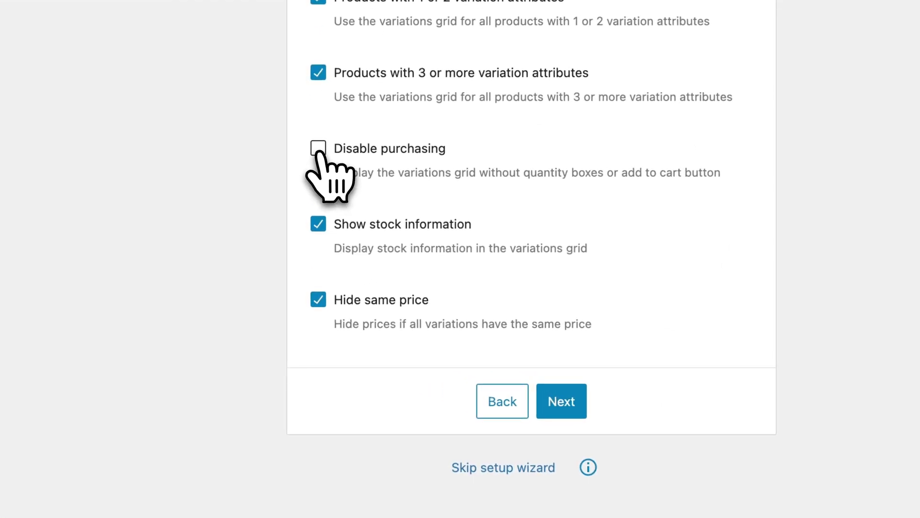
{"action": "left_click", "coordinate": [318, 150]}
{"action": "left_click", "coordinate": [318, 150]}
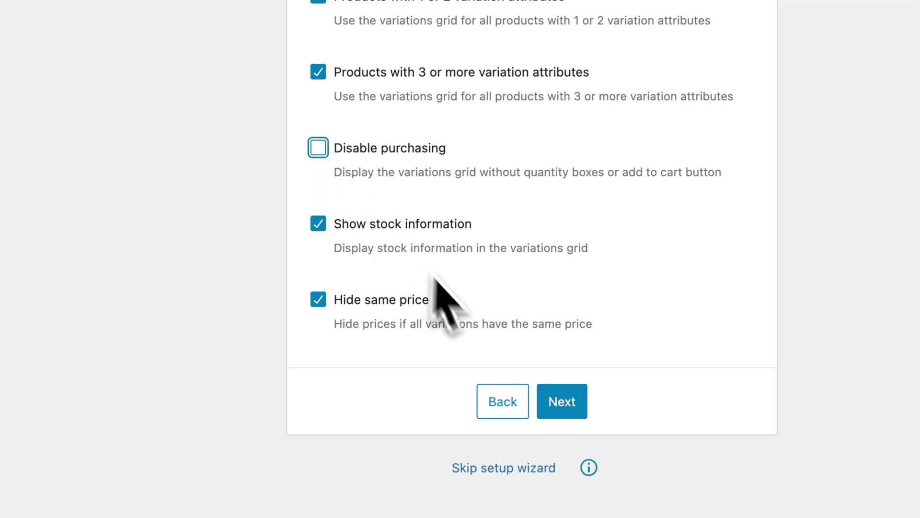
{"action": "left_click", "coordinate": [556, 405]}
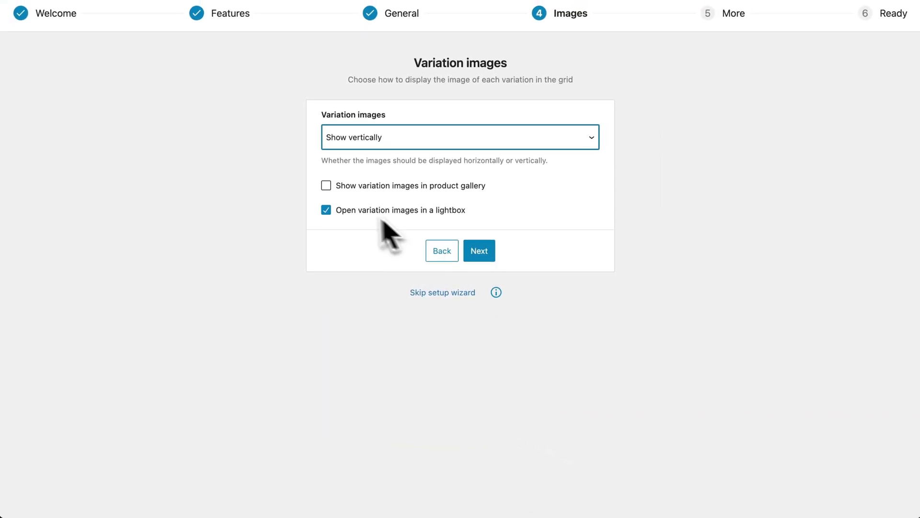
Step: Set Variation images to 'Show vertically' and finish the wizard at the settings page
{"action": "left_click", "coordinate": [359, 143]}
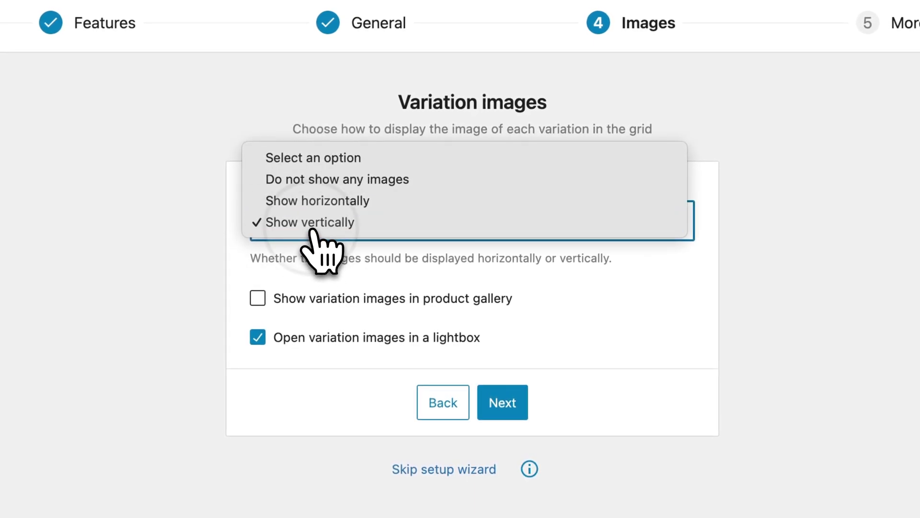
{"action": "left_click", "coordinate": [313, 228]}
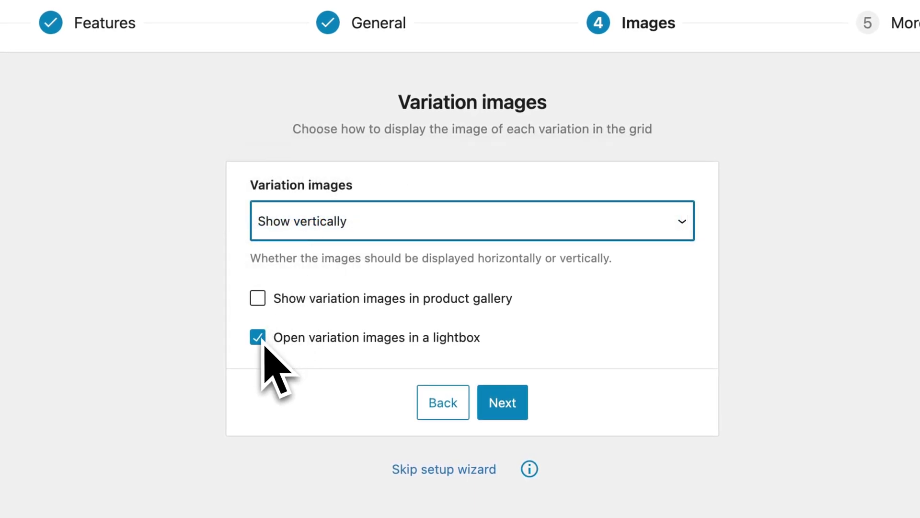
{"action": "left_click", "coordinate": [504, 403]}
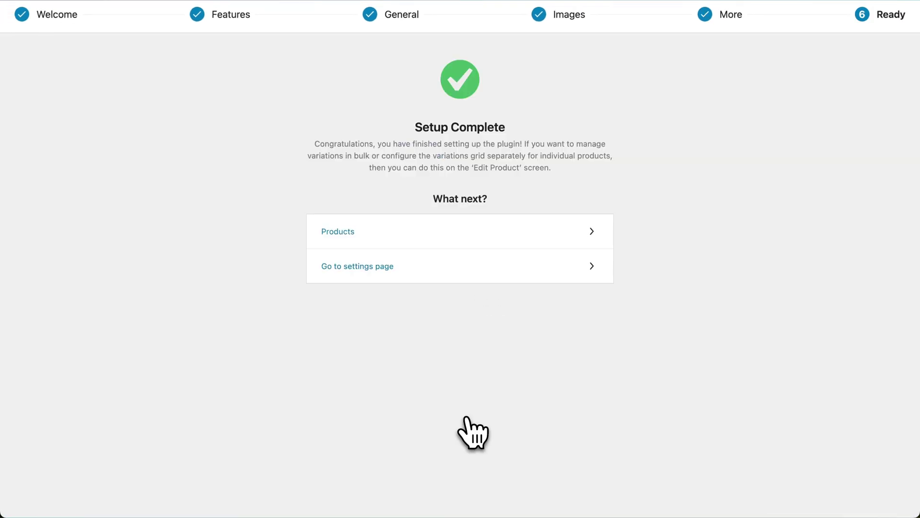
{"action": "left_click", "coordinate": [443, 268]}
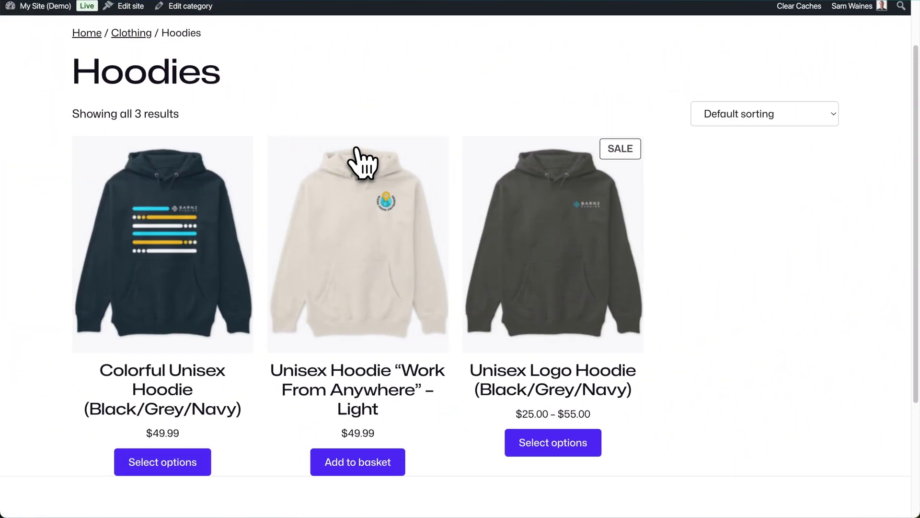
Step: Open the Colorful Unisex Hoodie and preview the enlarged Dark Grey Heather variation image
{"action": "scroll", "coordinate": [362, 163], "scroll_direction": "down", "scroll_amount": 1}
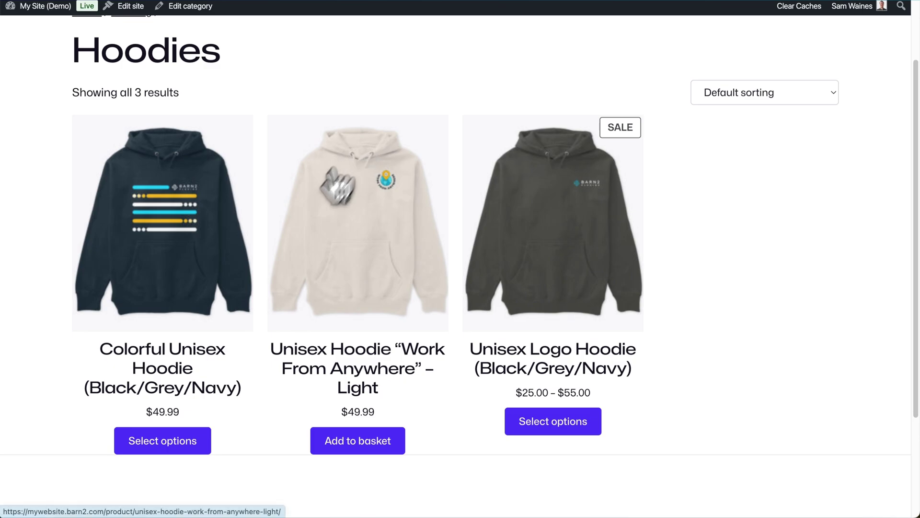
{"action": "left_click", "coordinate": [163, 441]}
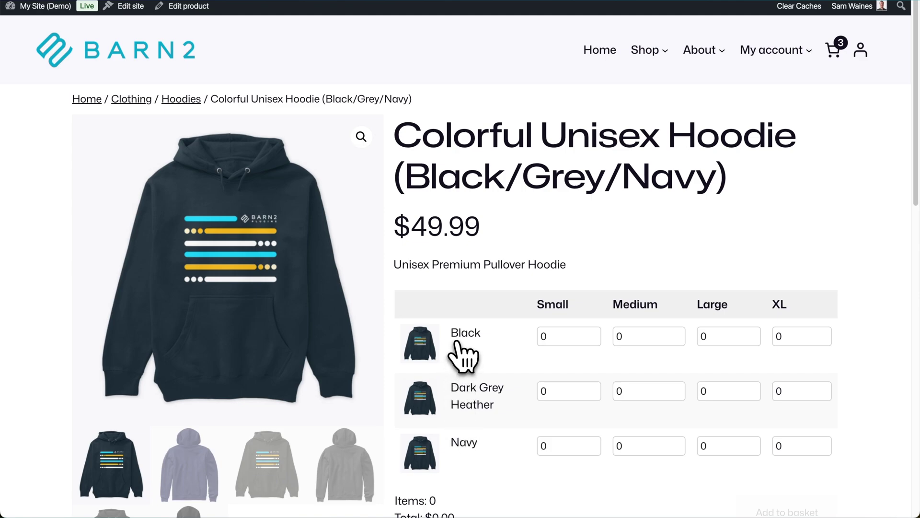
{"action": "scroll", "coordinate": [474, 367], "scroll_direction": "down", "scroll_amount": 3}
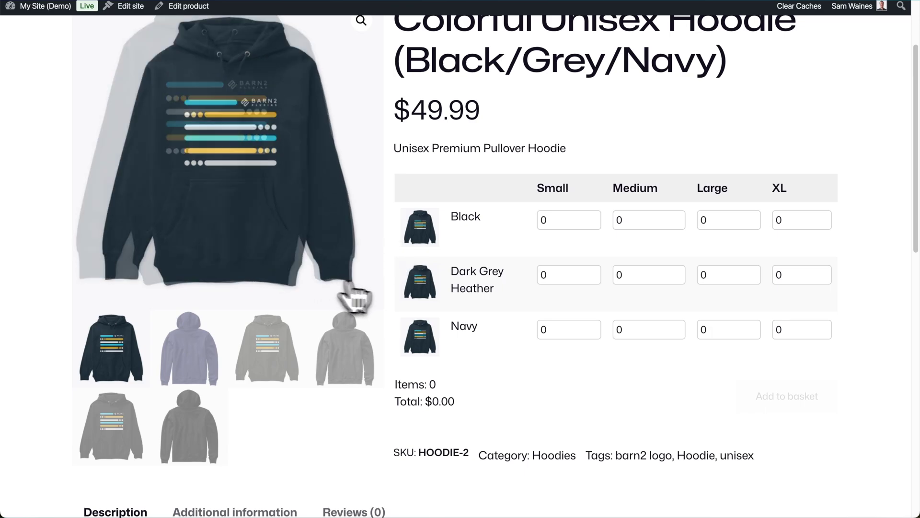
{"action": "left_click", "coordinate": [422, 295]}
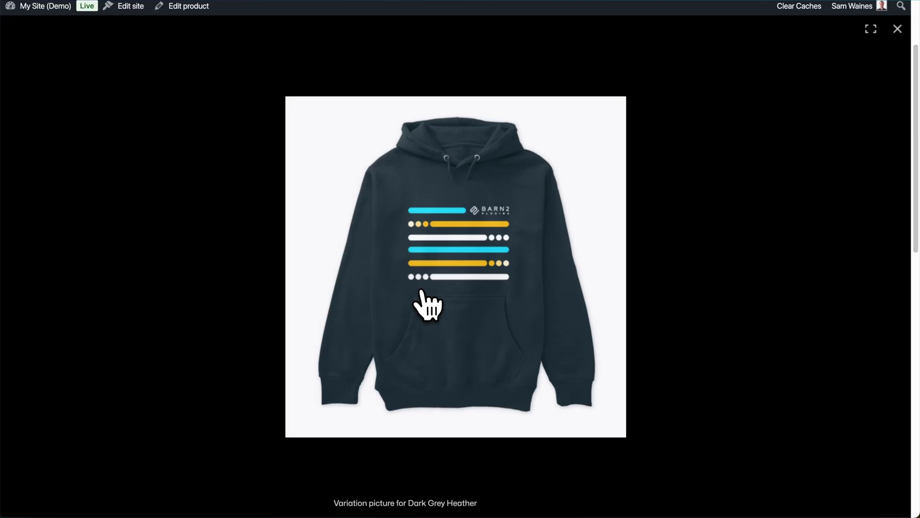
{"action": "left_click", "coordinate": [900, 14]}
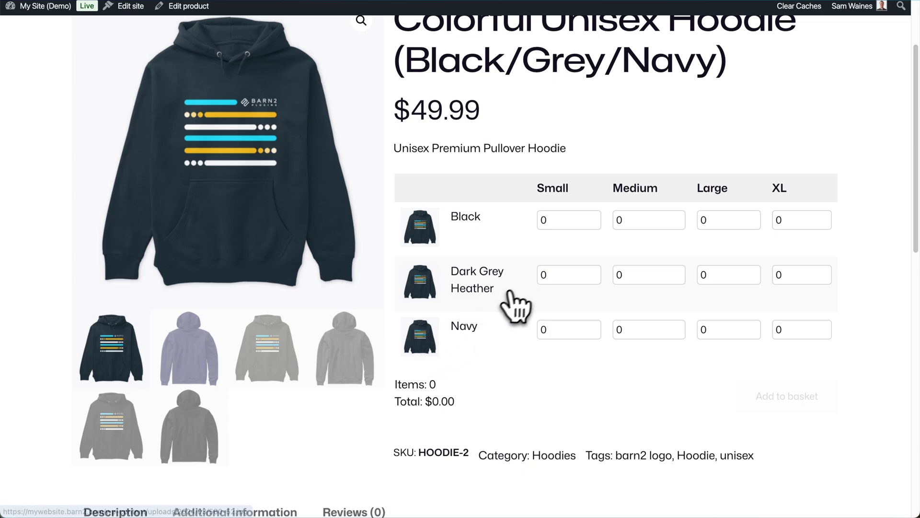
Step: Set Black Small to 2 and Black Large to 1, then add them to the basket
{"action": "left_click", "coordinate": [594, 217]}
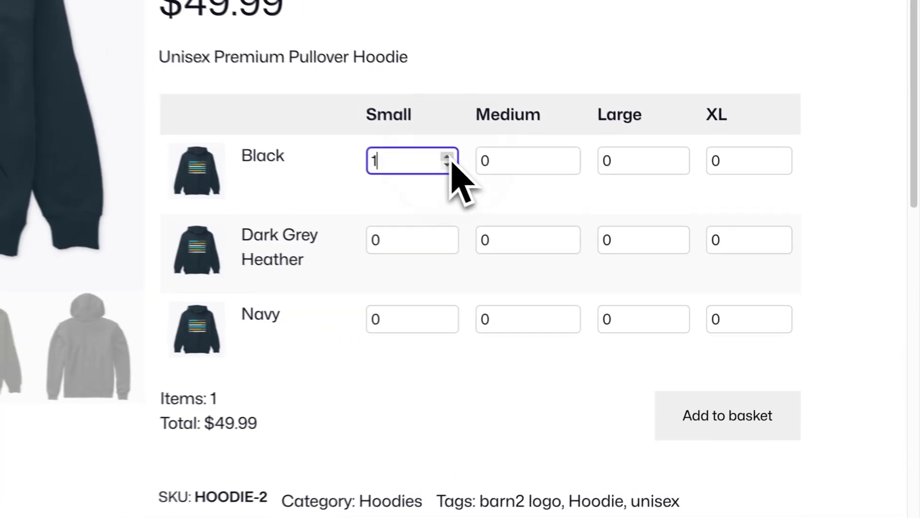
{"action": "left_click", "coordinate": [593, 216]}
{"action": "left_click", "coordinate": [668, 149]}
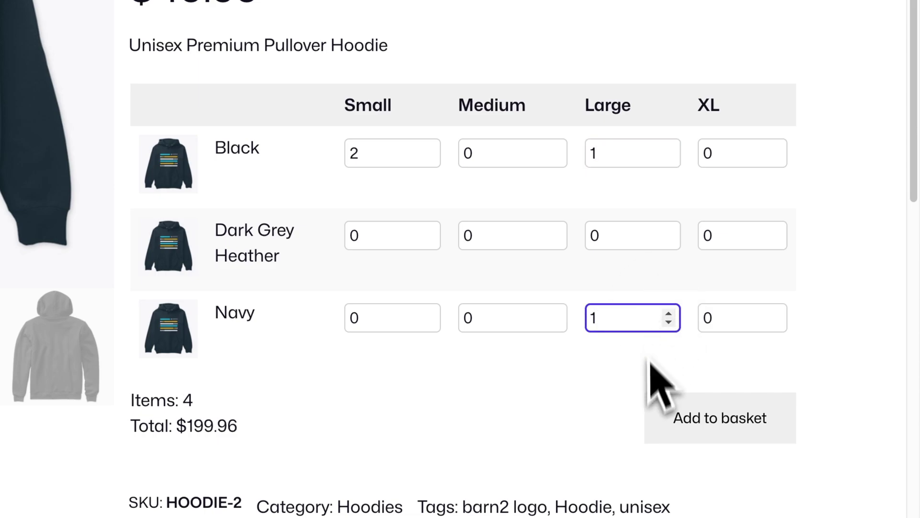
{"action": "left_click", "coordinate": [724, 424]}
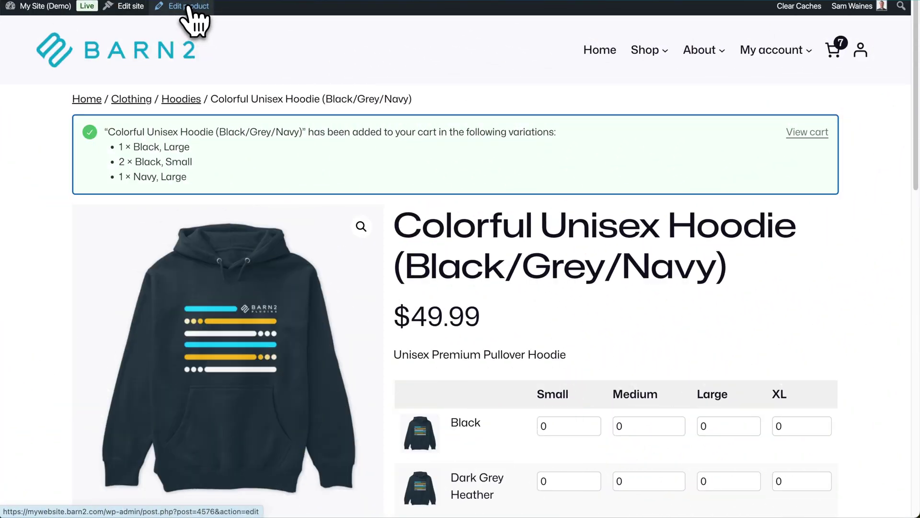
{"action": "left_click", "coordinate": [189, 7]}
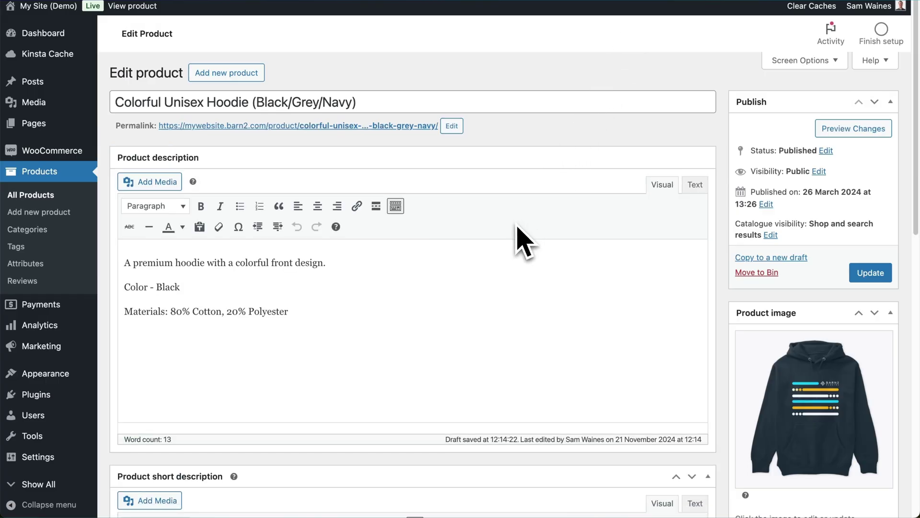
Step: Show the hoodie's Bulk Variations tab, tick Override, then untick it to keep global grid settings
{"action": "scroll", "coordinate": [519, 228], "scroll_direction": "down", "scroll_amount": 10}
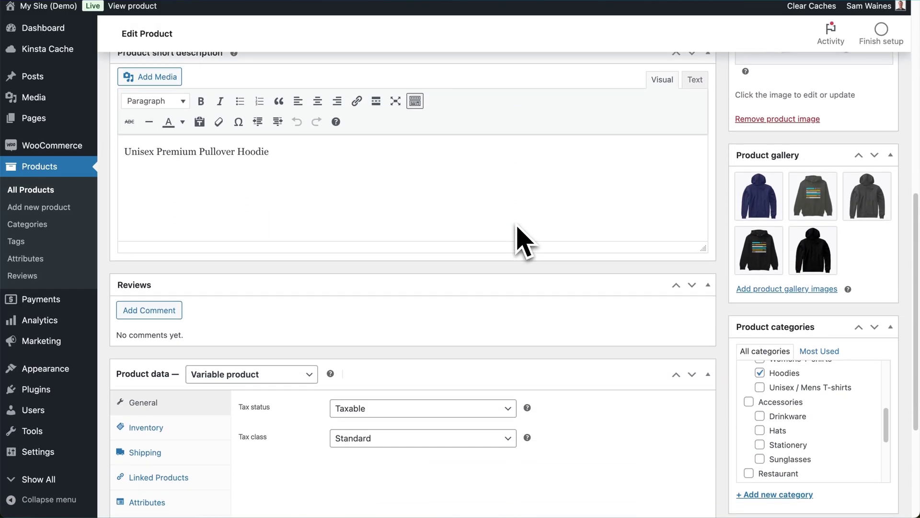
{"action": "scroll", "coordinate": [522, 237], "scroll_direction": "down", "scroll_amount": 4}
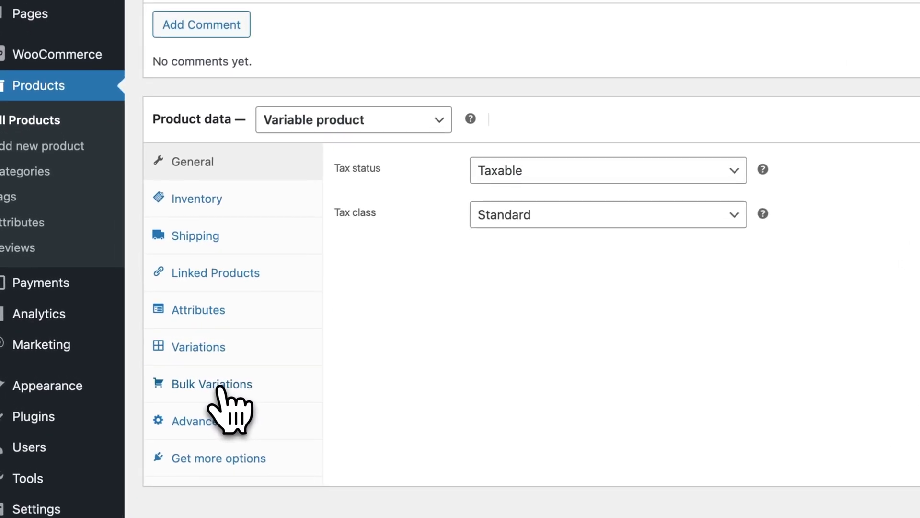
{"action": "left_click", "coordinate": [189, 372]}
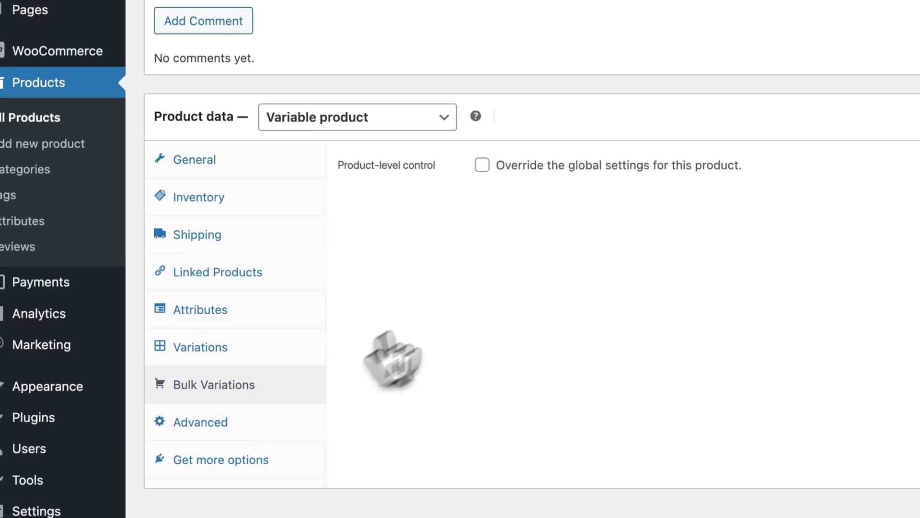
{"action": "left_click", "coordinate": [482, 165]}
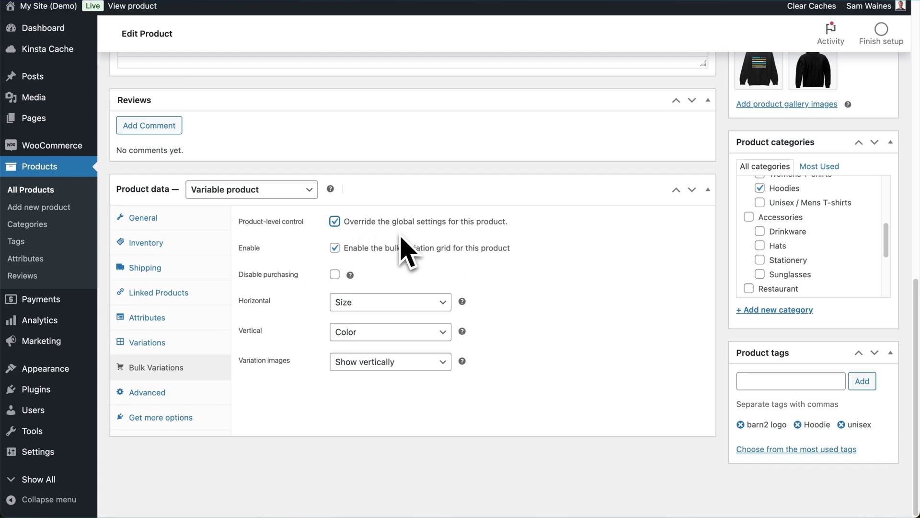
{"action": "left_click", "coordinate": [334, 221]}
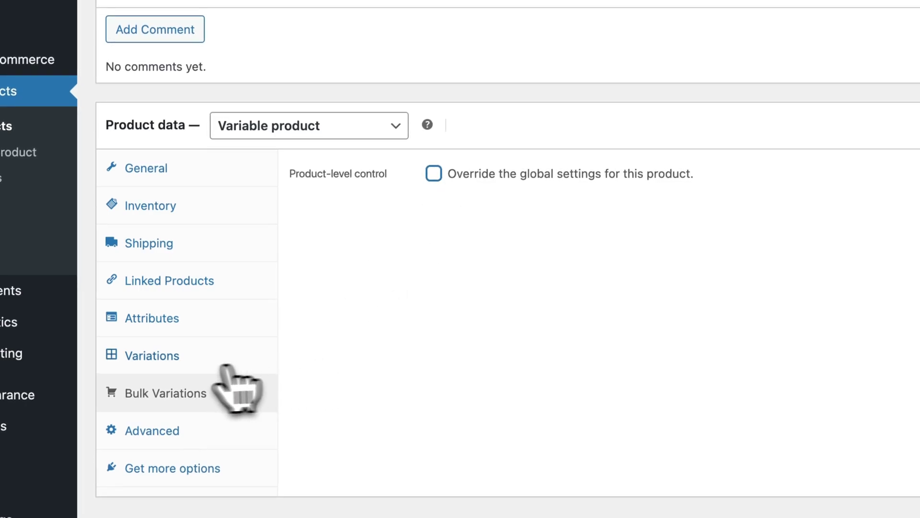
Step: Filter the hoodie's variations list to Black only
{"action": "left_click", "coordinate": [157, 364]}
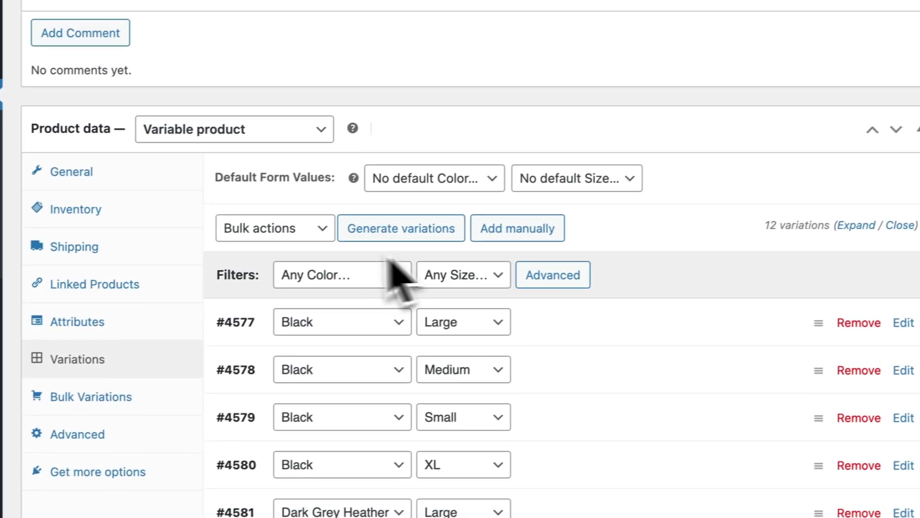
{"action": "left_click", "coordinate": [366, 278]}
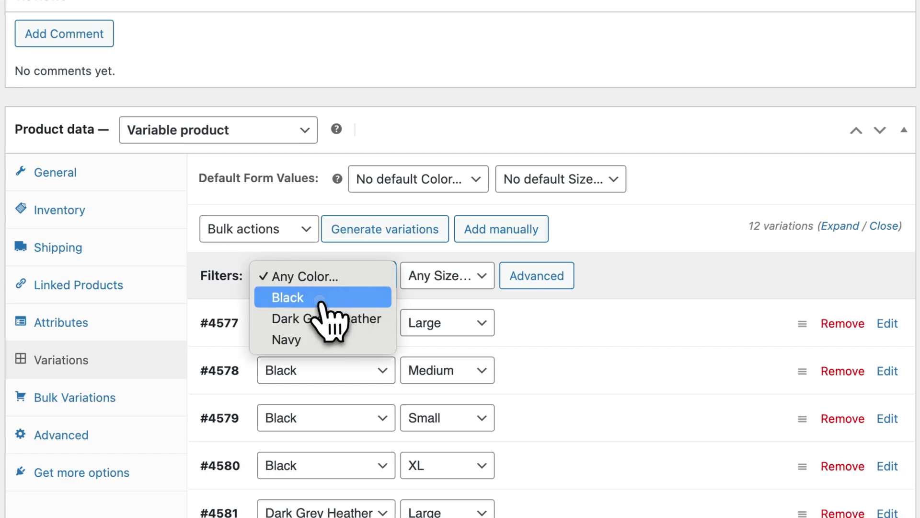
{"action": "left_click", "coordinate": [367, 298]}
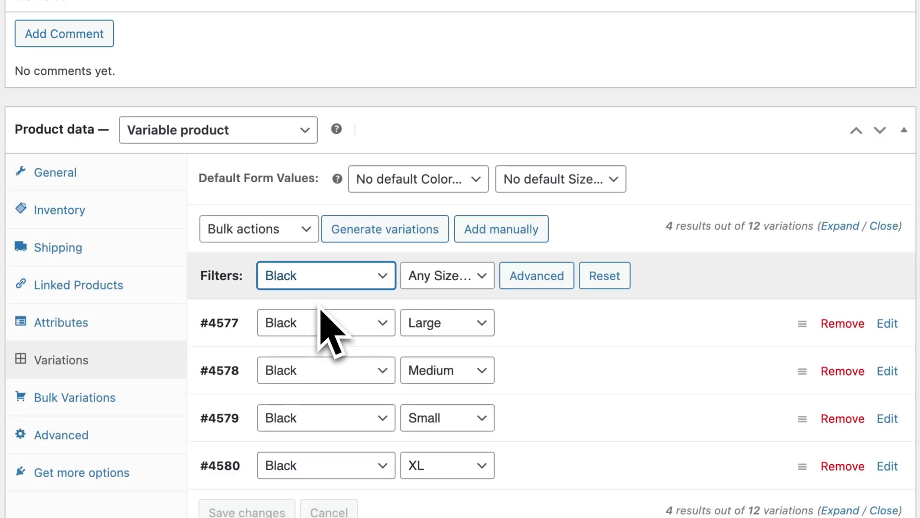
Step: Bulk-set the striped dark hoodie image as the thumbnail for the Black variations
{"action": "left_click", "coordinate": [310, 259]}
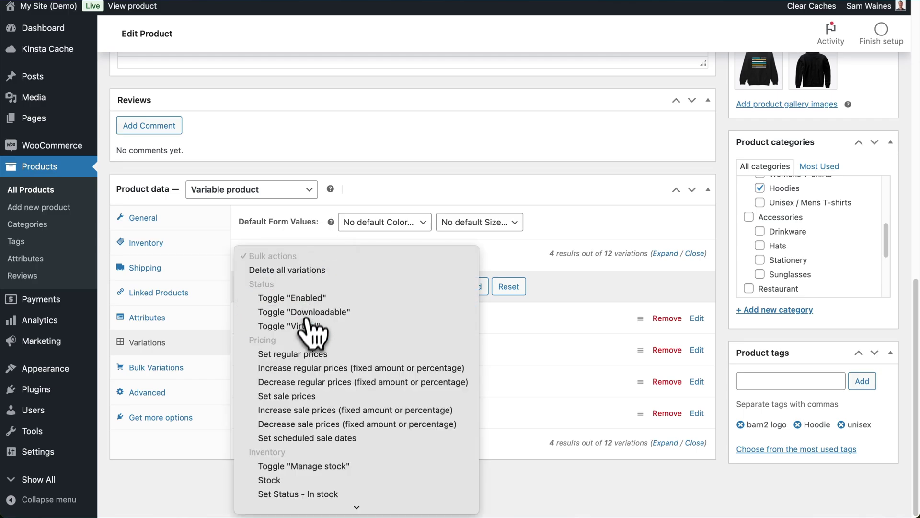
{"action": "scroll", "coordinate": [309, 371], "scroll_direction": "down", "scroll_amount": 5}
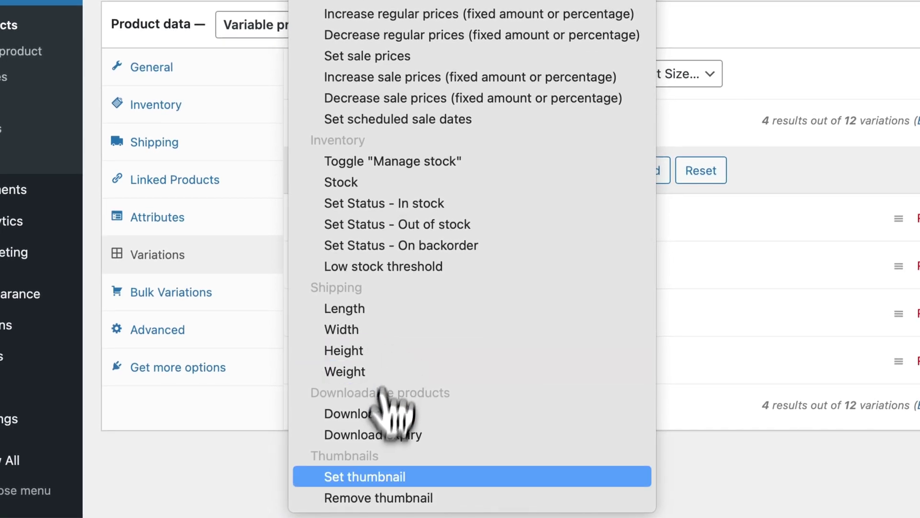
{"action": "left_click", "coordinate": [389, 475]}
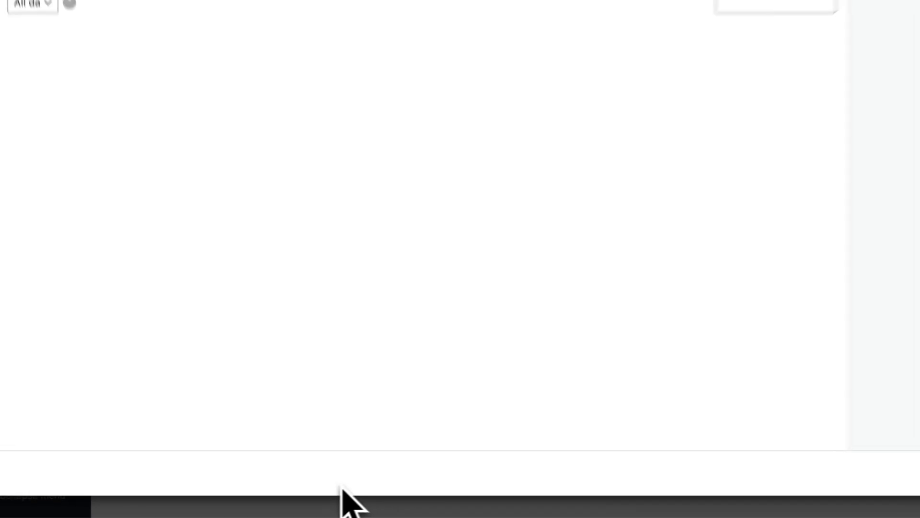
{"action": "scroll", "coordinate": [379, 316], "scroll_direction": "down", "scroll_amount": 5}
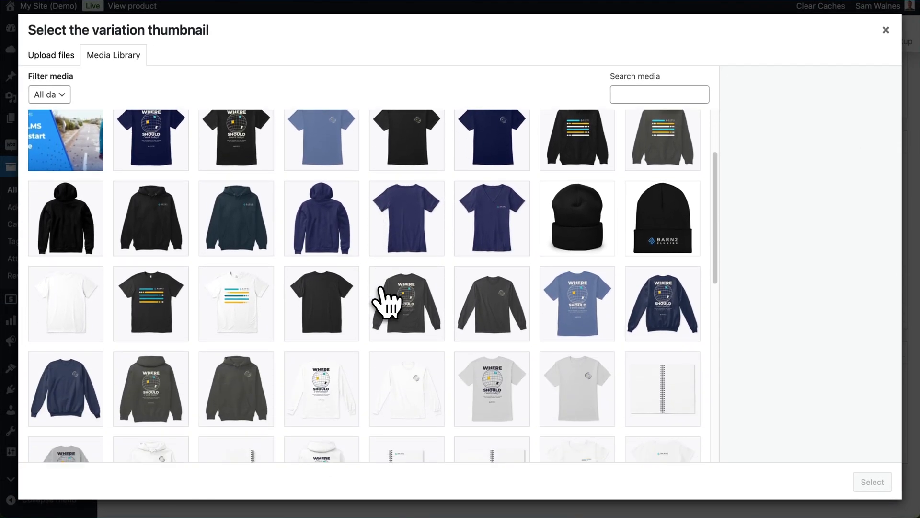
{"action": "scroll", "coordinate": [387, 302], "scroll_direction": "down", "scroll_amount": 10}
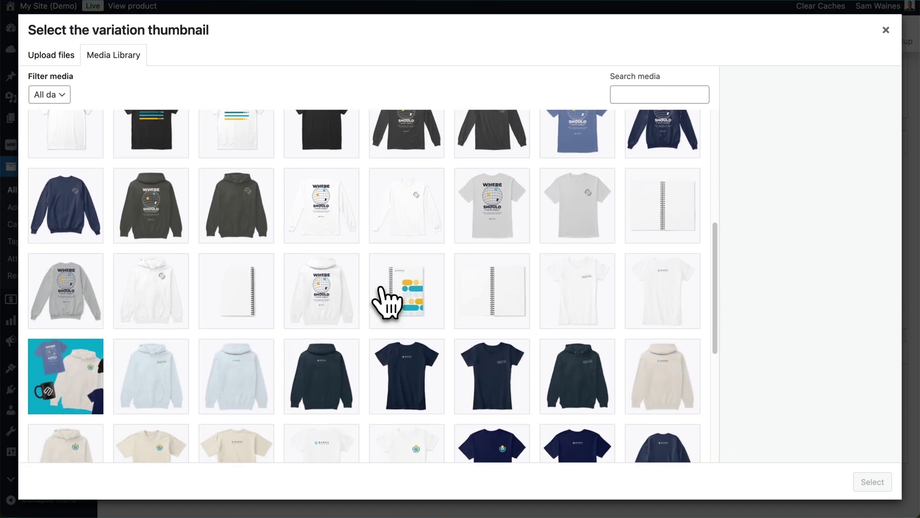
{"action": "scroll", "coordinate": [387, 302], "scroll_direction": "down", "scroll_amount": 3}
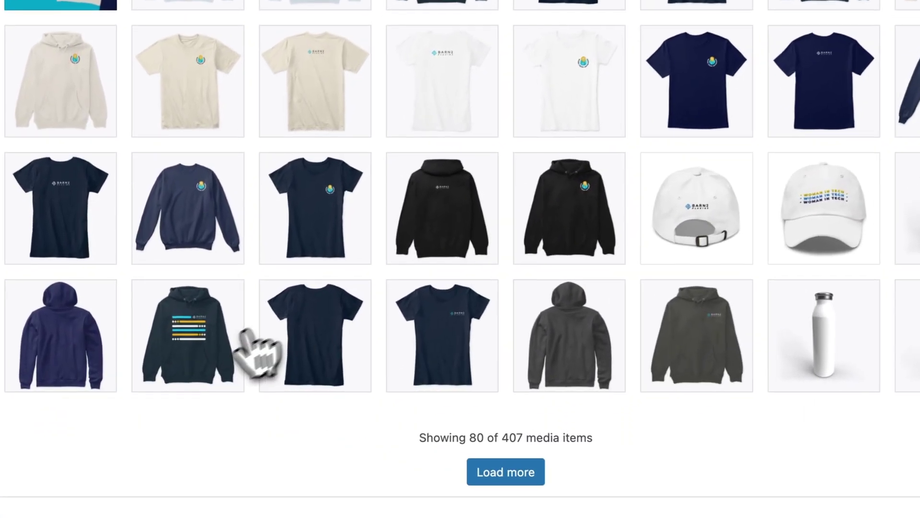
{"action": "left_click", "coordinate": [159, 361]}
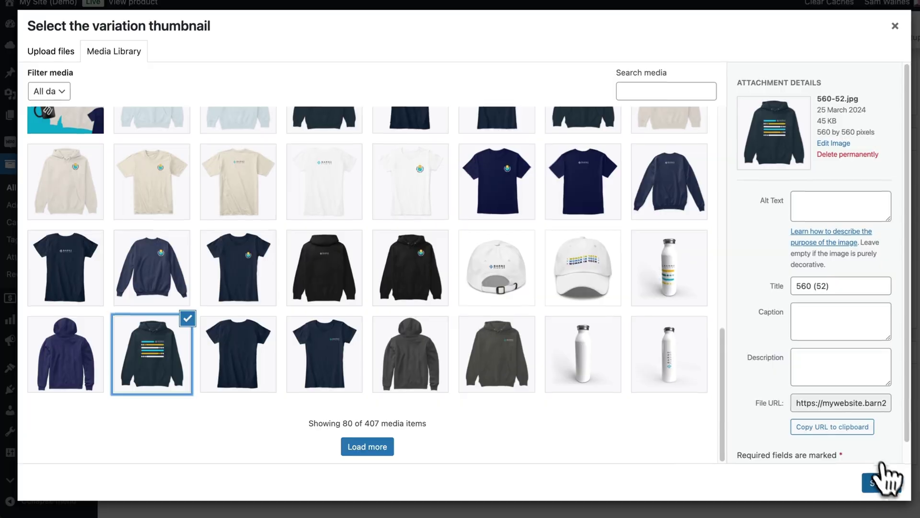
{"action": "left_click", "coordinate": [883, 477]}
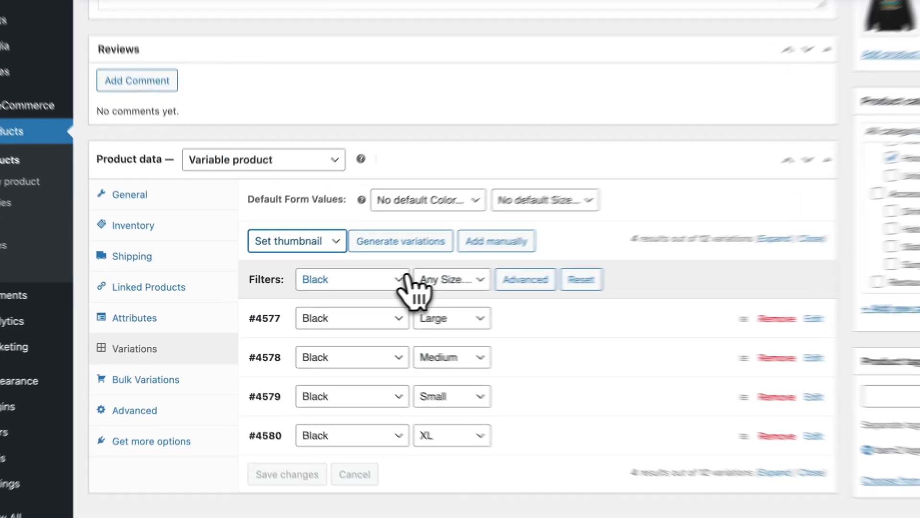
{"action": "left_click", "coordinate": [331, 286]}
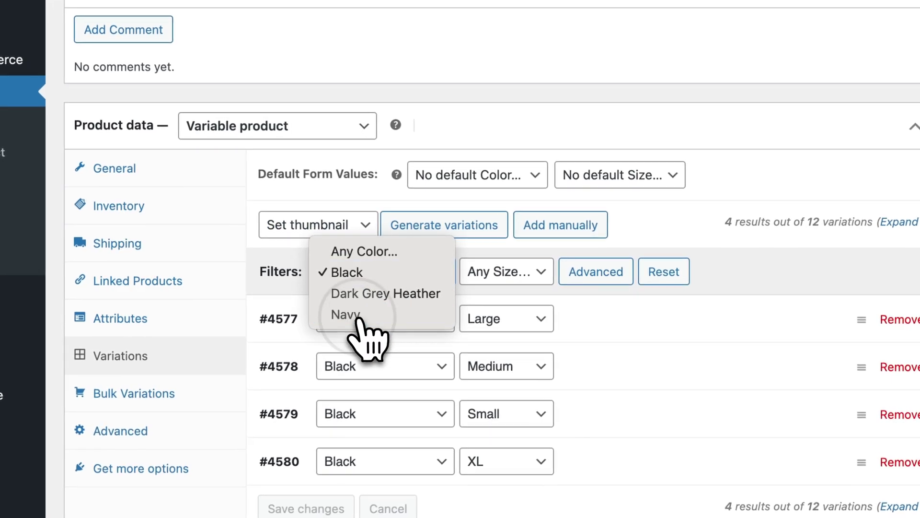
Step: Filter the variations to Navy and bulk-set the navy hoodie image as their thumbnail
{"action": "left_click", "coordinate": [357, 319]}
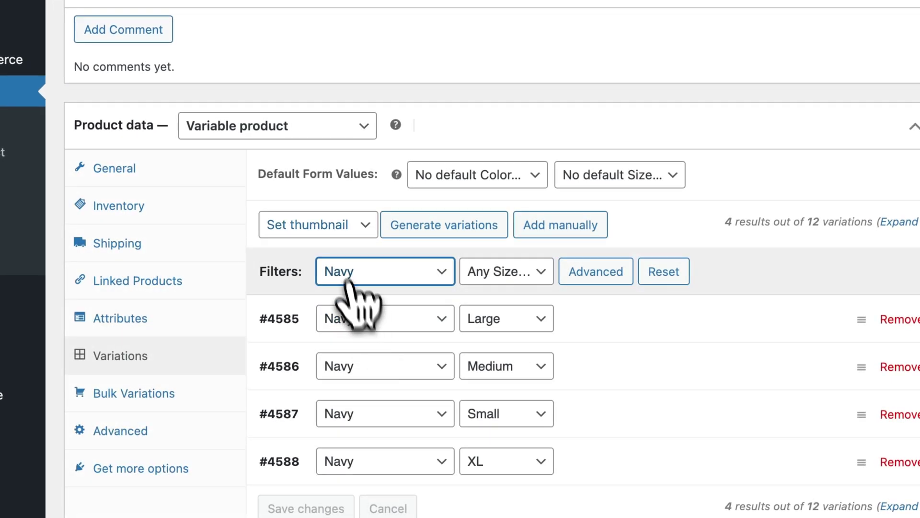
{"action": "left_click", "coordinate": [343, 232]}
{"action": "left_click", "coordinate": [343, 232]}
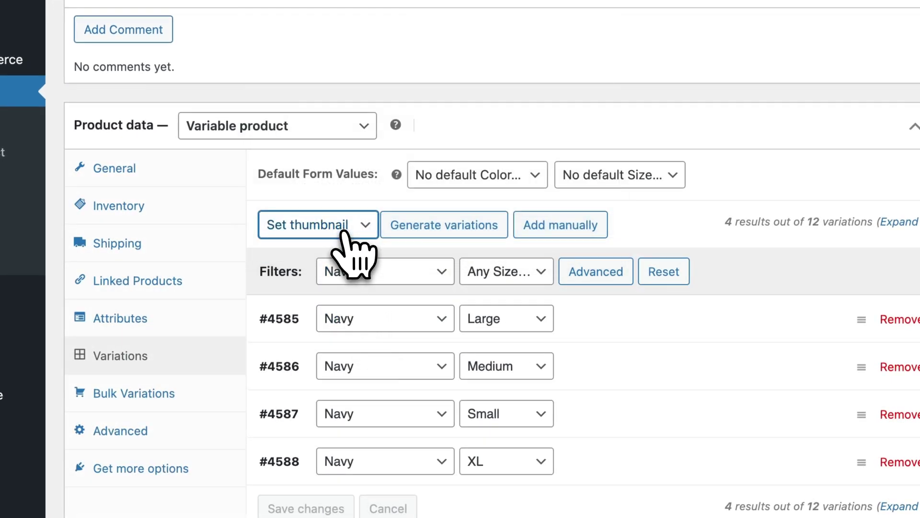
{"action": "scroll", "coordinate": [345, 233], "scroll_direction": "down", "scroll_amount": 8}
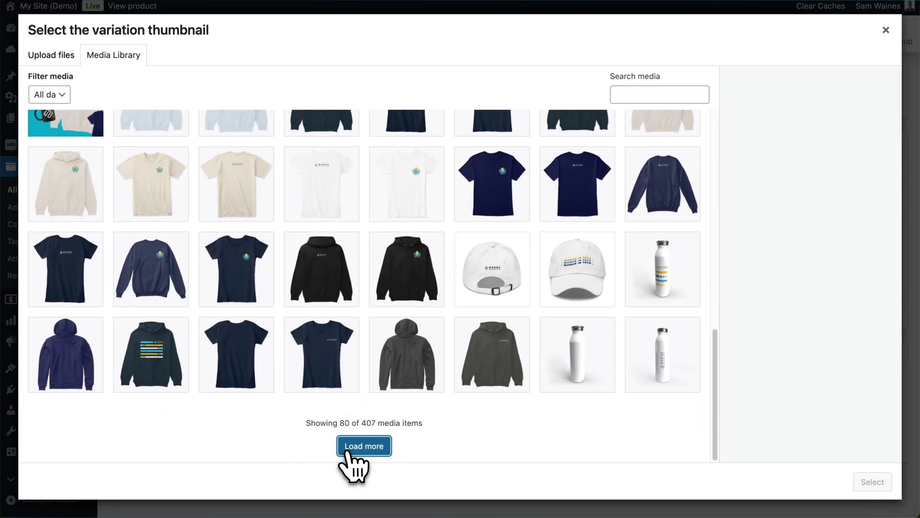
{"action": "left_click", "coordinate": [345, 320]}
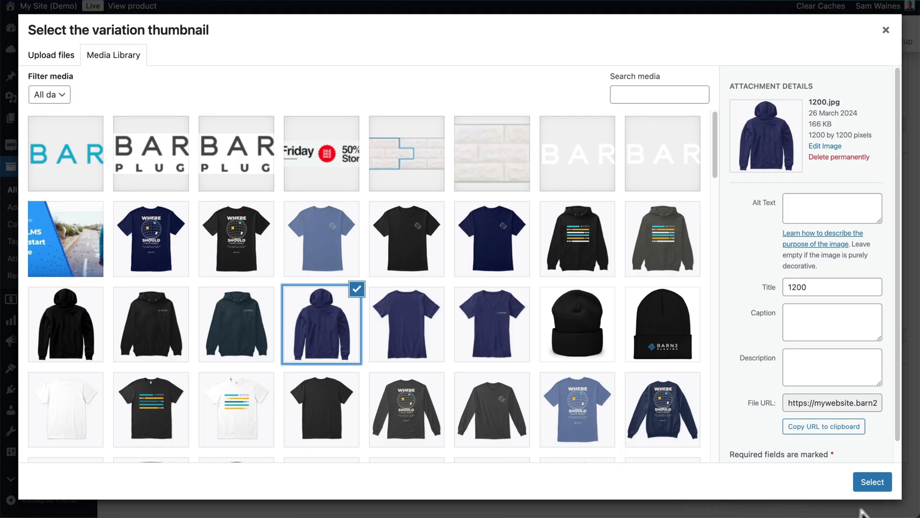
{"action": "left_click", "coordinate": [873, 482]}
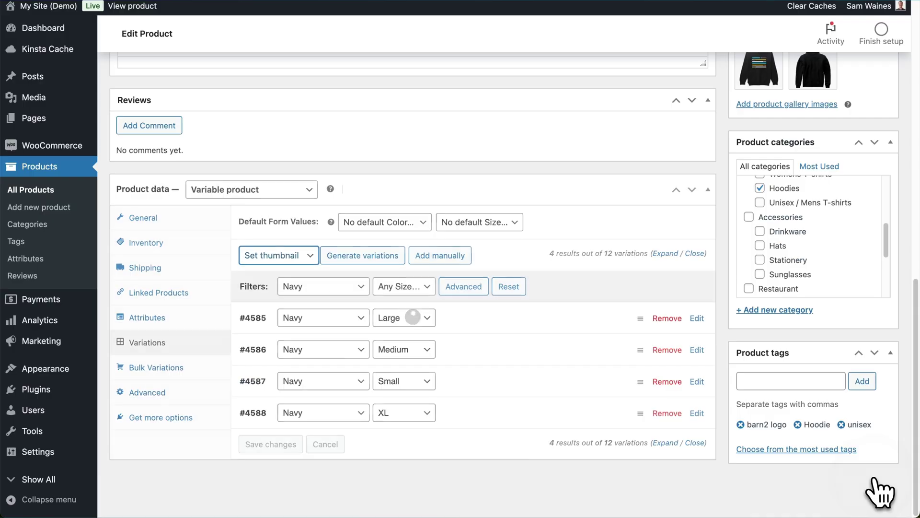
{"action": "scroll", "coordinate": [877, 384], "scroll_direction": "up", "scroll_amount": 15}
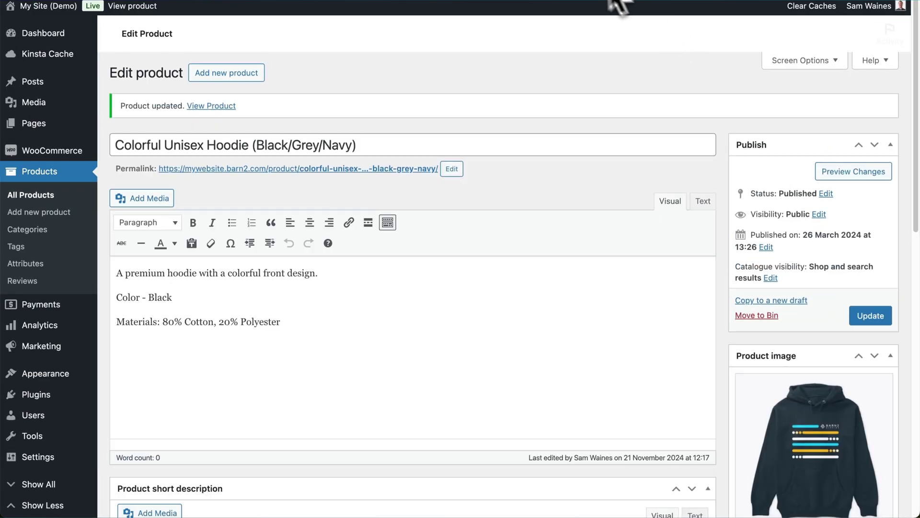
Step: On the storefront, open the Colorful Unisex Hoodie page via the Hoodies category
{"action": "left_click", "coordinate": [132, 6]}
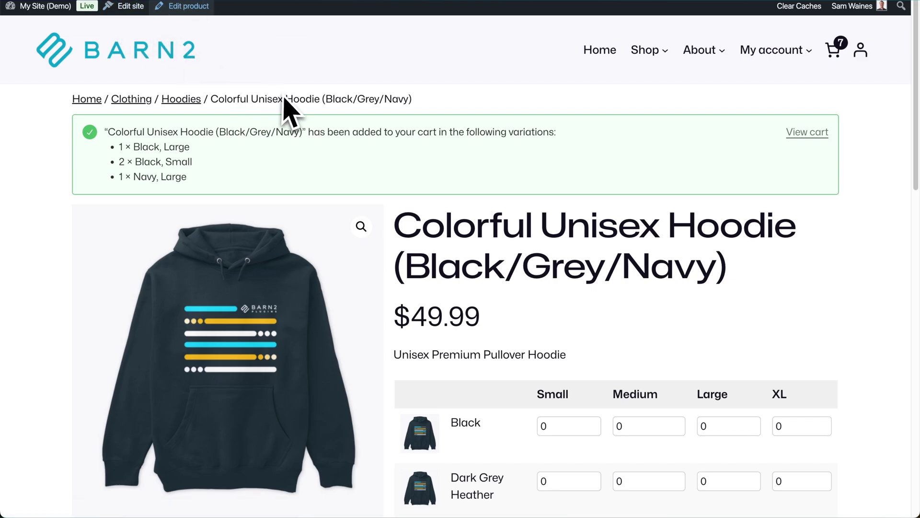
{"action": "left_click", "coordinate": [177, 99]}
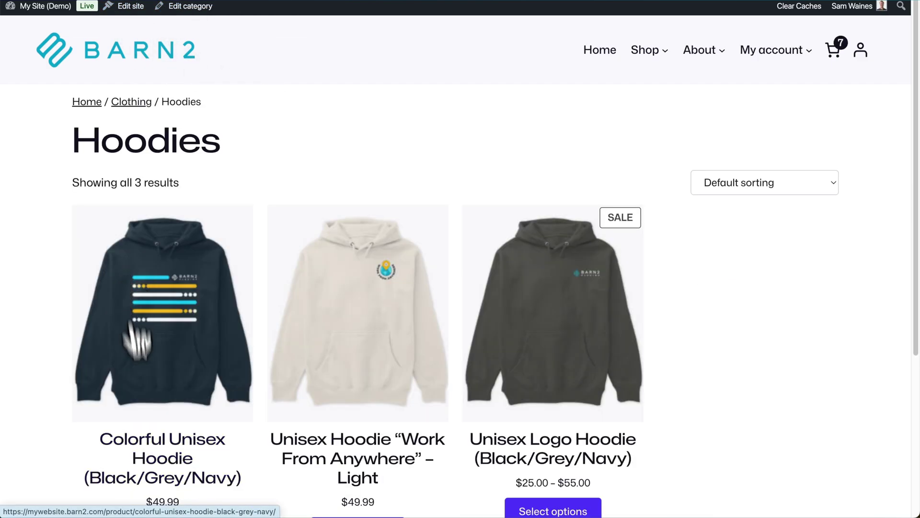
{"action": "left_click", "coordinate": [163, 479]}
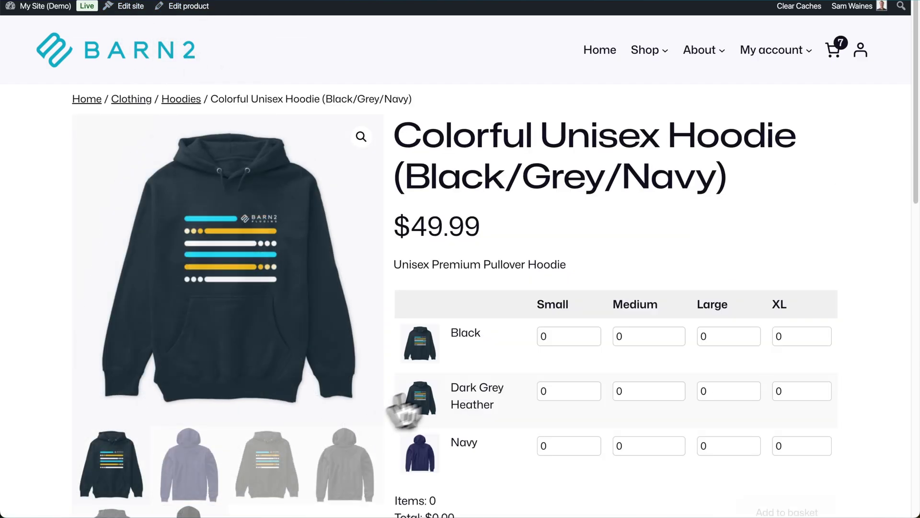
Step: Enlarge the Navy variation's picture to confirm it shows the navy hoodie, then close it
{"action": "scroll", "coordinate": [457, 391], "scroll_direction": "down", "scroll_amount": 2}
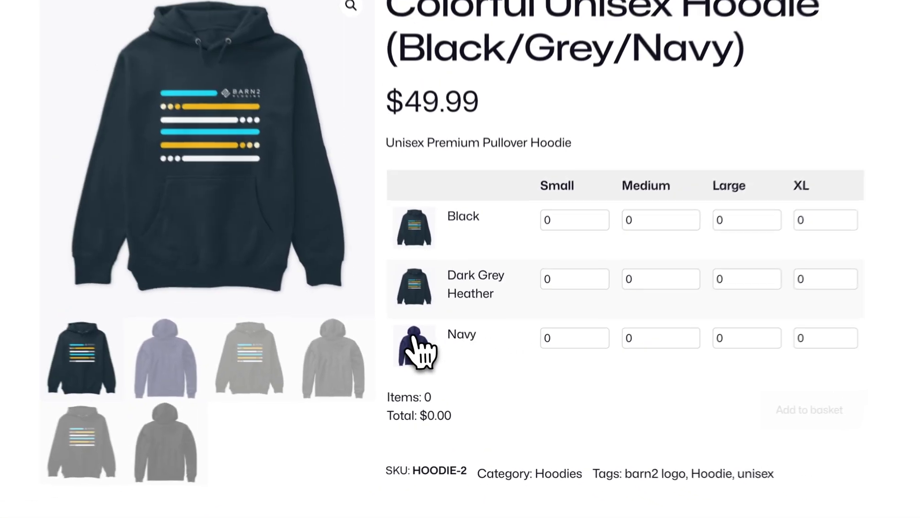
{"action": "left_click", "coordinate": [429, 360]}
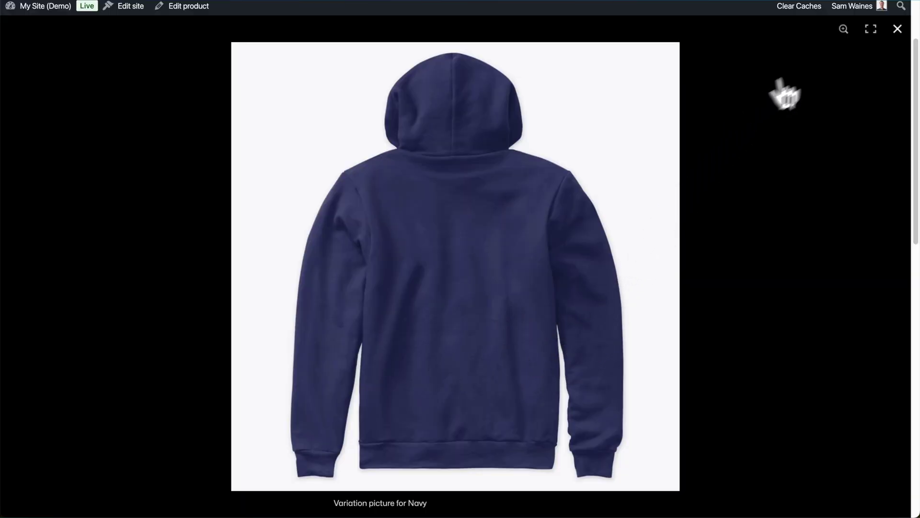
{"action": "left_click", "coordinate": [899, 30]}
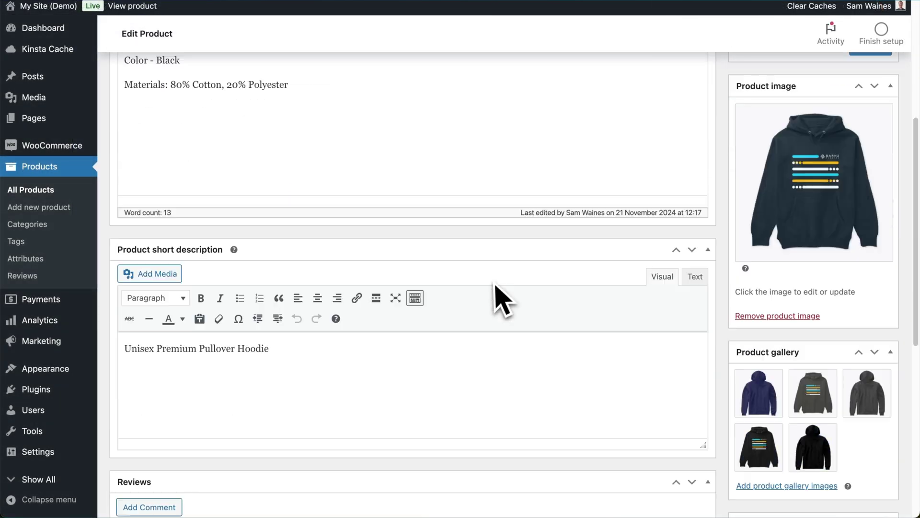
{"action": "scroll", "coordinate": [493, 298], "scroll_direction": "down", "scroll_amount": 8}
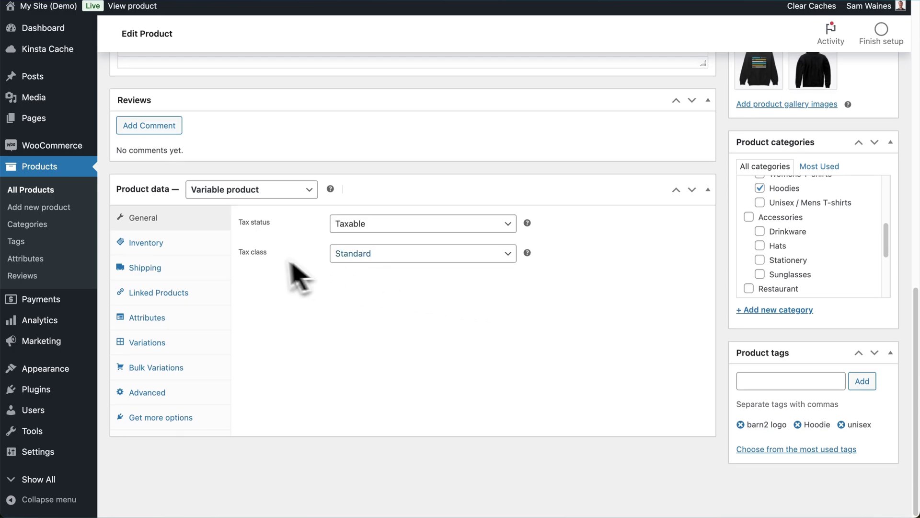
Step: Filter the hoodie variations to size XL, leaving colour at any colour
{"action": "left_click", "coordinate": [181, 370]}
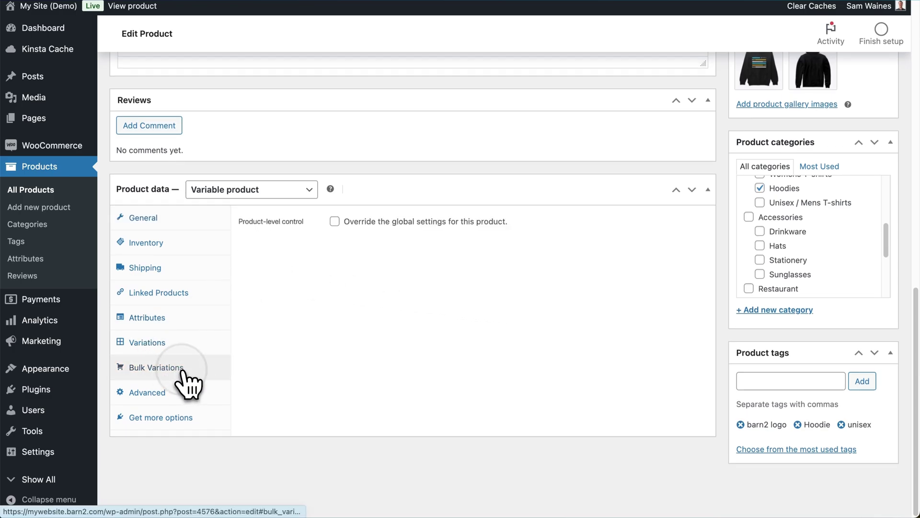
{"action": "left_click", "coordinate": [159, 340]}
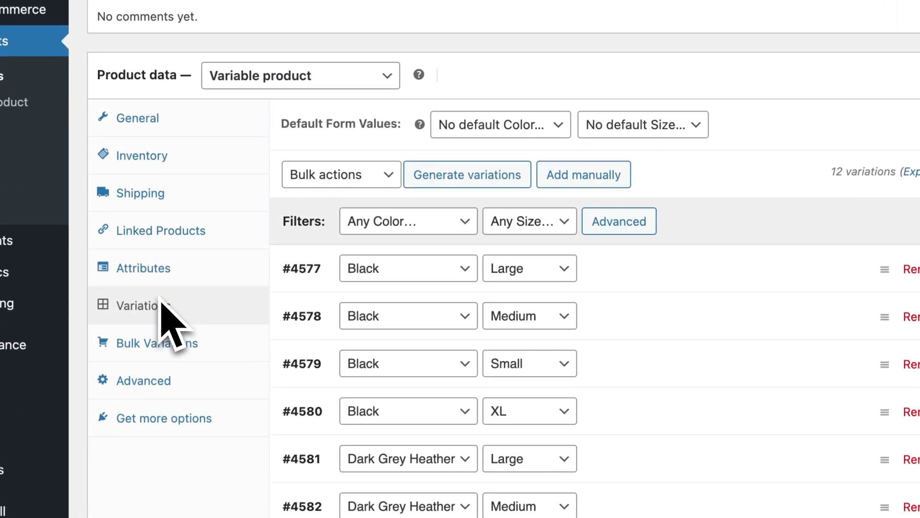
{"action": "left_click", "coordinate": [422, 221]}
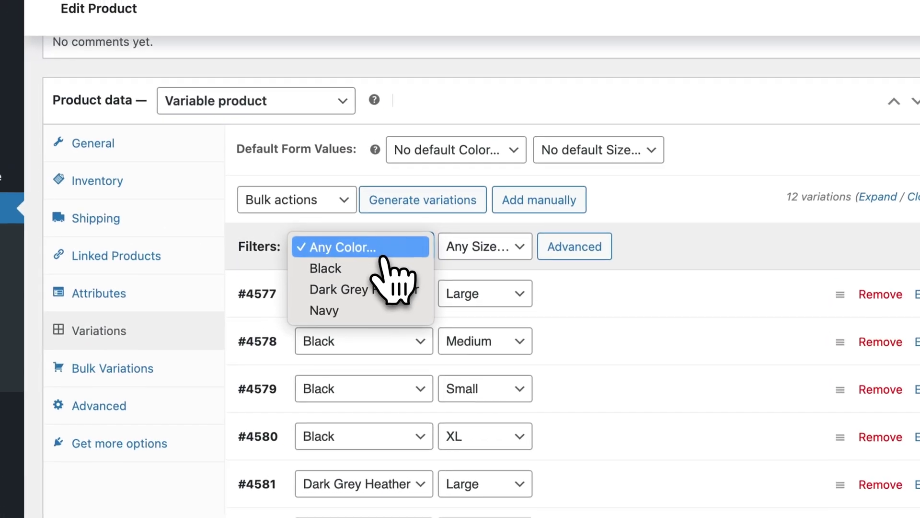
{"action": "left_click", "coordinate": [467, 264]}
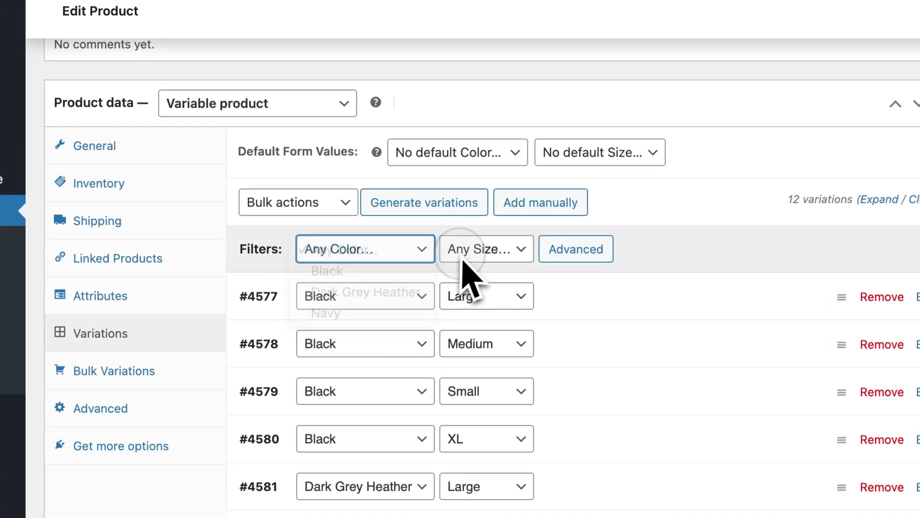
{"action": "left_click", "coordinate": [470, 254]}
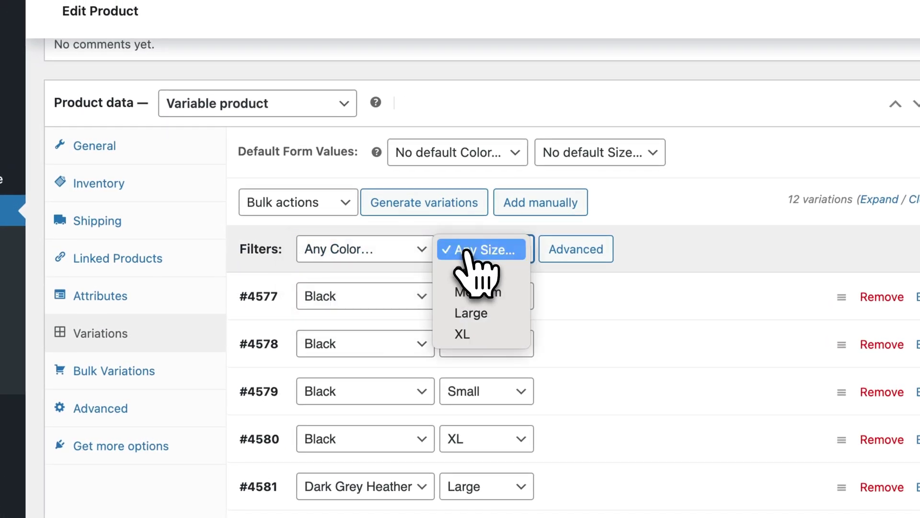
{"action": "left_click", "coordinate": [489, 333]}
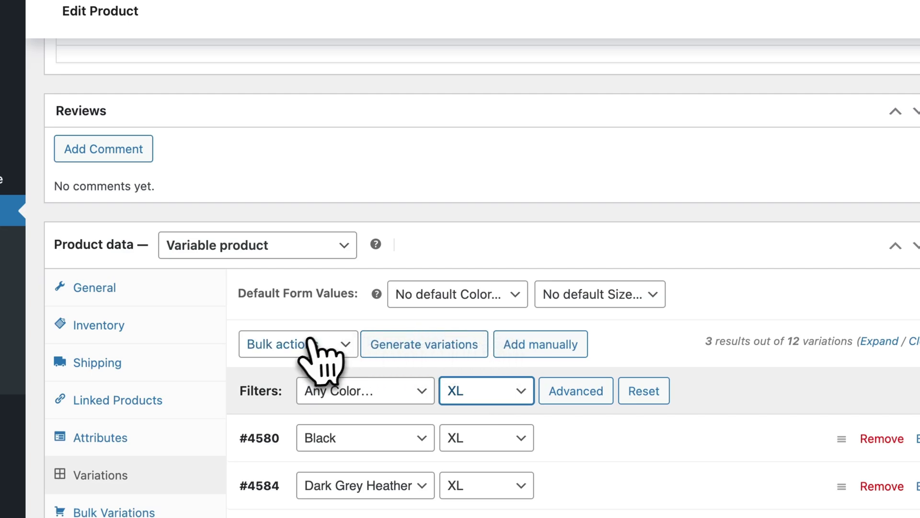
Step: Bulk-set the regular price of the filtered XL variations to 59
{"action": "left_click", "coordinate": [313, 354]}
{"action": "scroll", "coordinate": [408, 405], "scroll_direction": "down", "scroll_amount": 3}
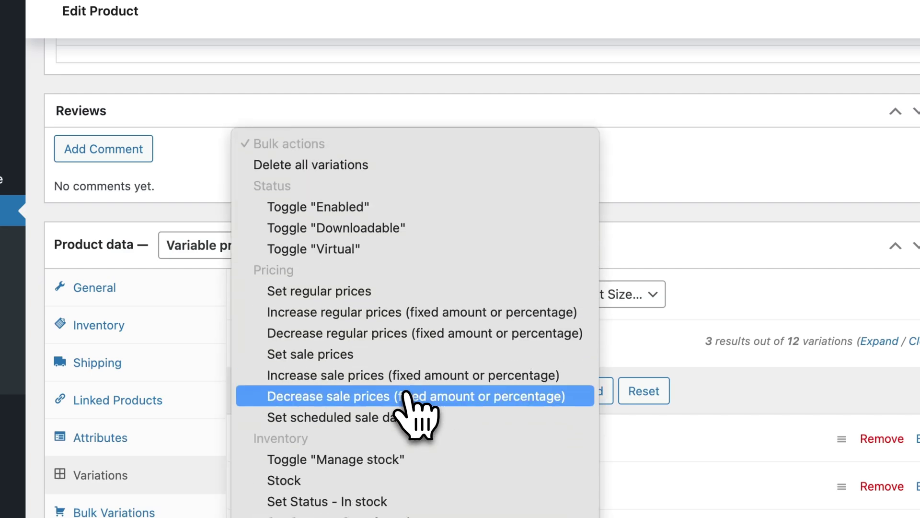
{"action": "left_click", "coordinate": [348, 293]}
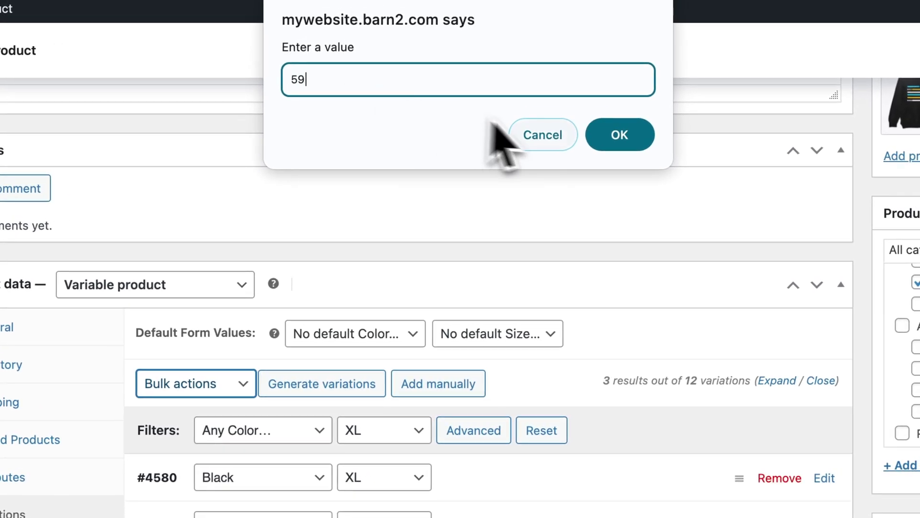
{"action": "left_click", "coordinate": [594, 139]}
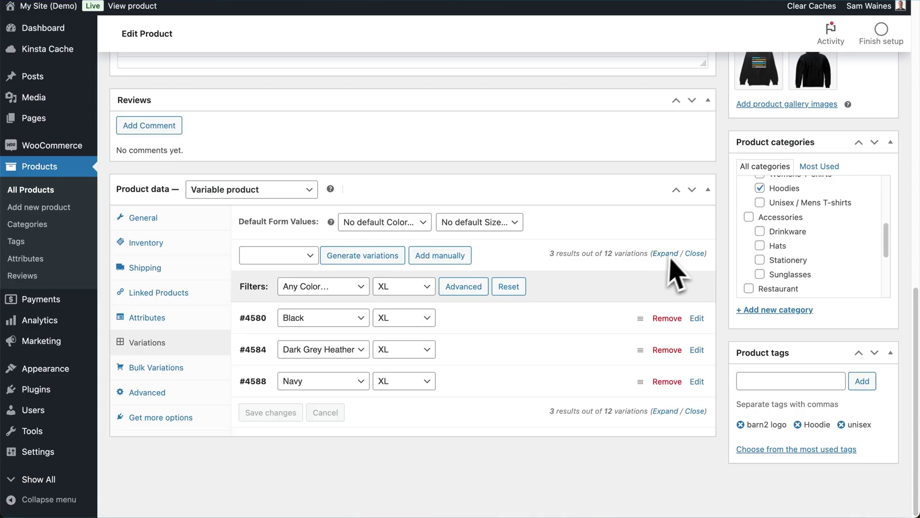
Step: Expand the XL variations and check that the Regular price field shows 59
{"action": "left_click", "coordinate": [666, 253]}
{"action": "scroll", "coordinate": [581, 329], "scroll_direction": "down", "scroll_amount": 6}
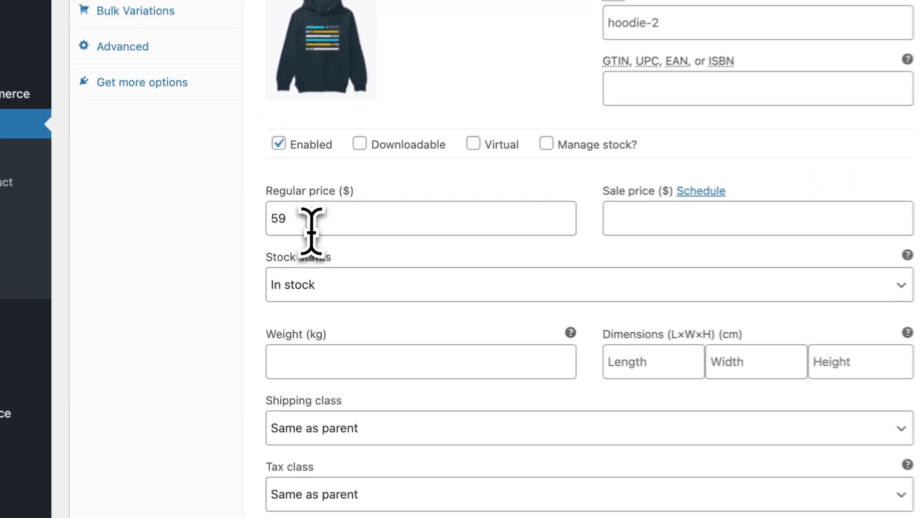
{"action": "double_click", "coordinate": [274, 234]}
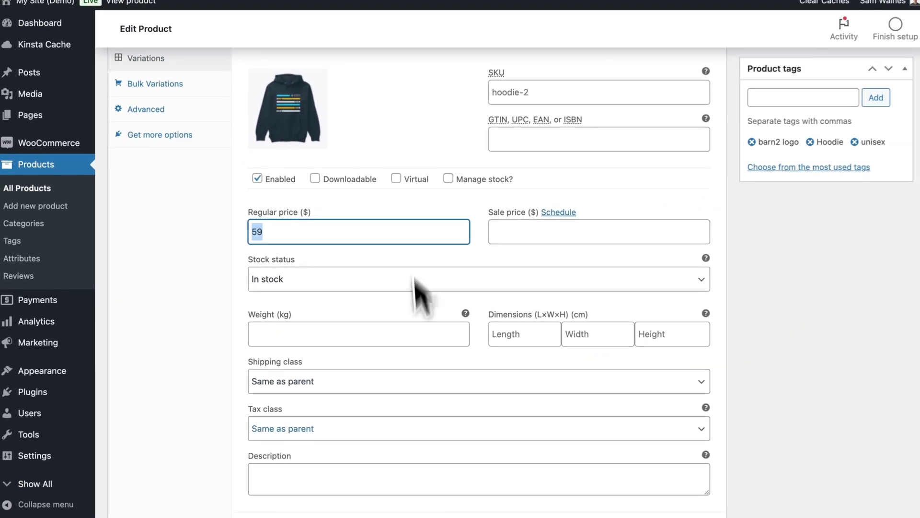
{"action": "scroll", "coordinate": [499, 434], "scroll_direction": "down", "scroll_amount": 2}
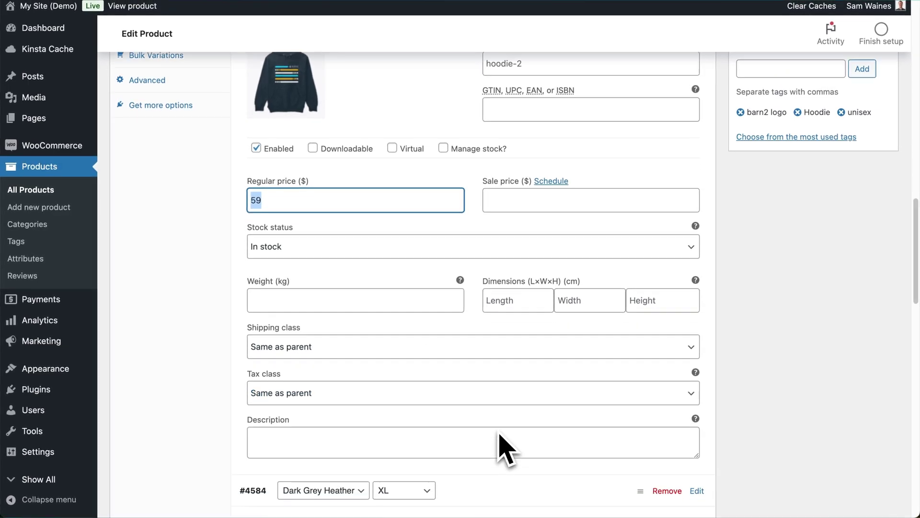
{"action": "scroll", "coordinate": [499, 434], "scroll_direction": "up", "scroll_amount": 5}
{"action": "scroll", "coordinate": [500, 435], "scroll_direction": "up", "scroll_amount": 2}
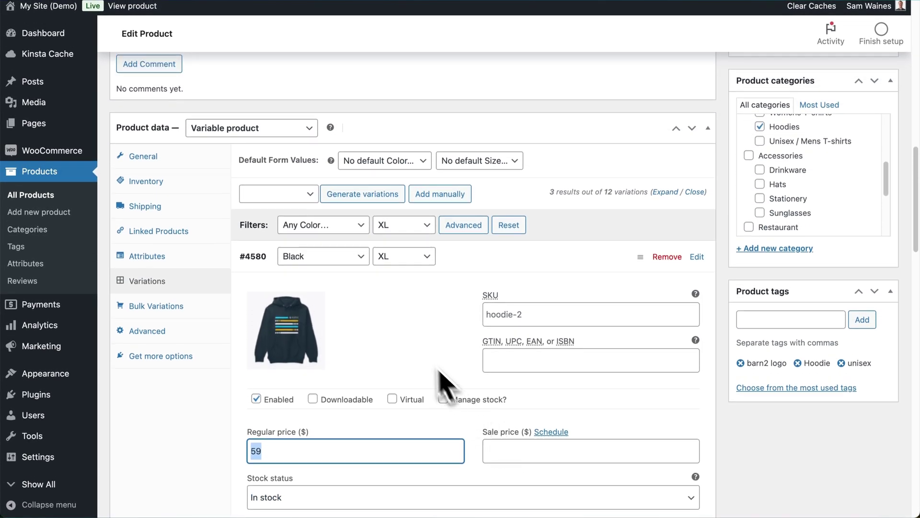
Step: Reopen the bulk actions list and dismiss it without choosing an action
{"action": "left_click", "coordinate": [309, 196]}
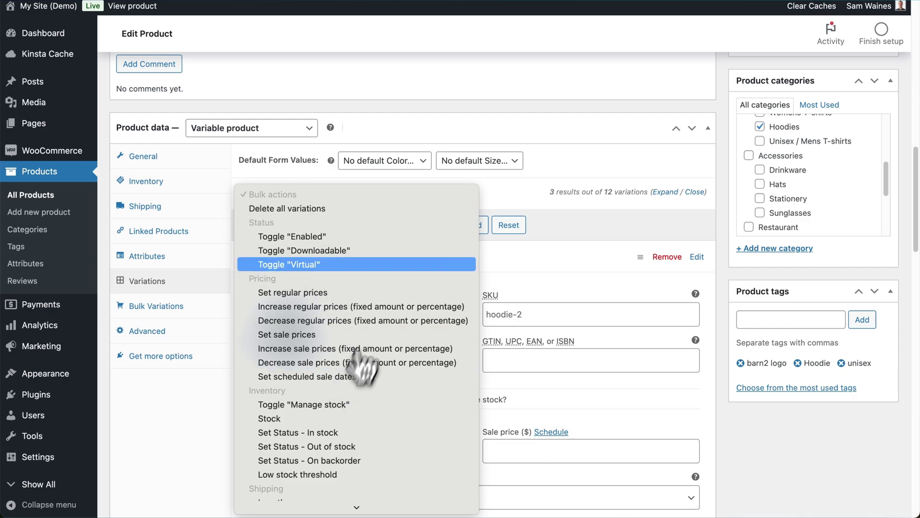
{"action": "left_click", "coordinate": [544, 205]}
{"action": "scroll", "coordinate": [545, 239], "scroll_direction": "down", "scroll_amount": 1}
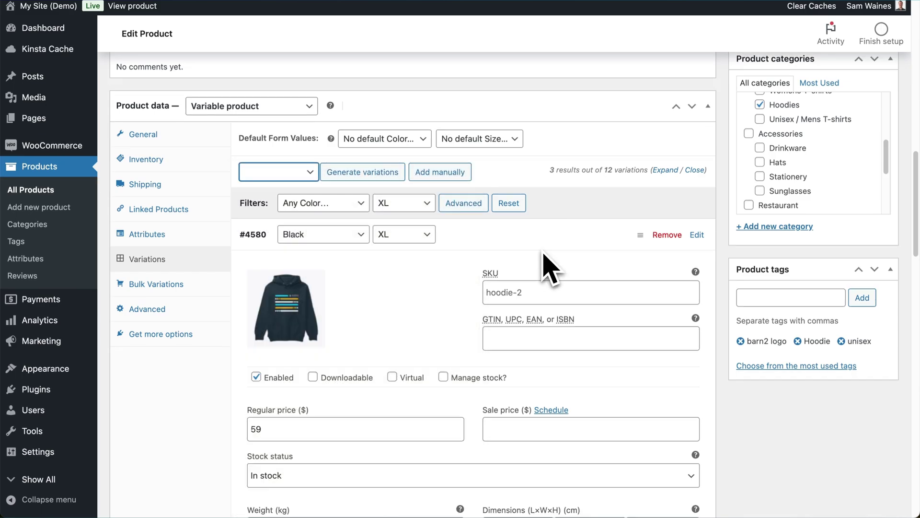
{"action": "scroll", "coordinate": [550, 269], "scroll_direction": "down", "scroll_amount": 1}
{"action": "scroll", "coordinate": [550, 269], "scroll_direction": "up", "scroll_amount": 1}
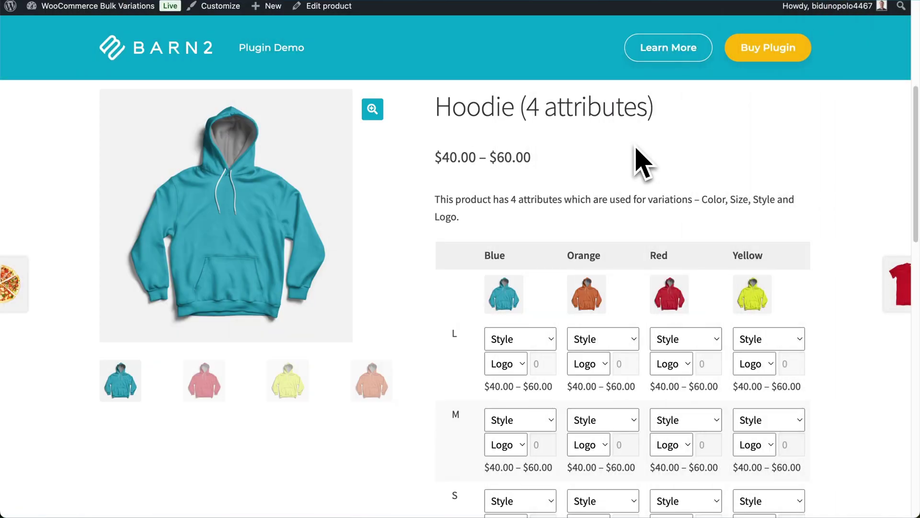
Step: Choose the Standard style for the Blue, size L hoodie in the grid
{"action": "scroll", "coordinate": [811, 200], "scroll_direction": "down", "scroll_amount": 1}
{"action": "scroll", "coordinate": [812, 200], "scroll_direction": "up", "scroll_amount": 1}
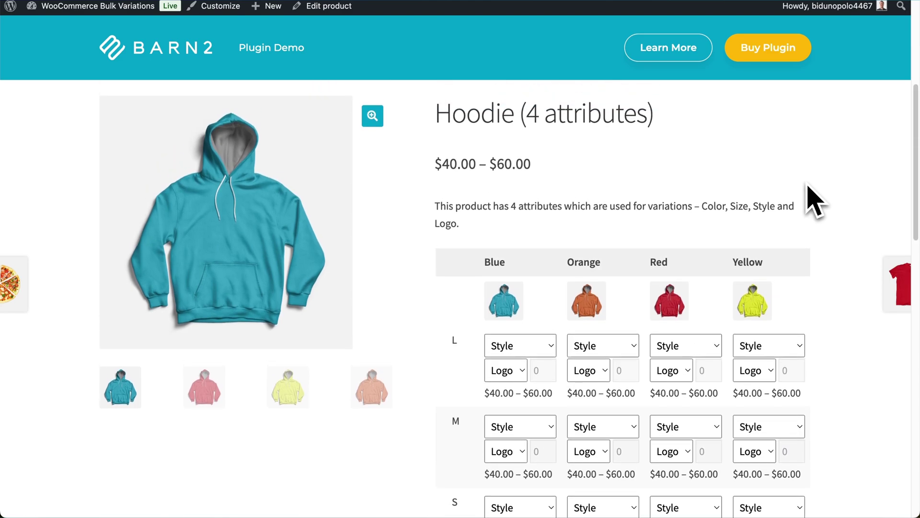
{"action": "scroll", "coordinate": [813, 200], "scroll_direction": "down", "scroll_amount": 4}
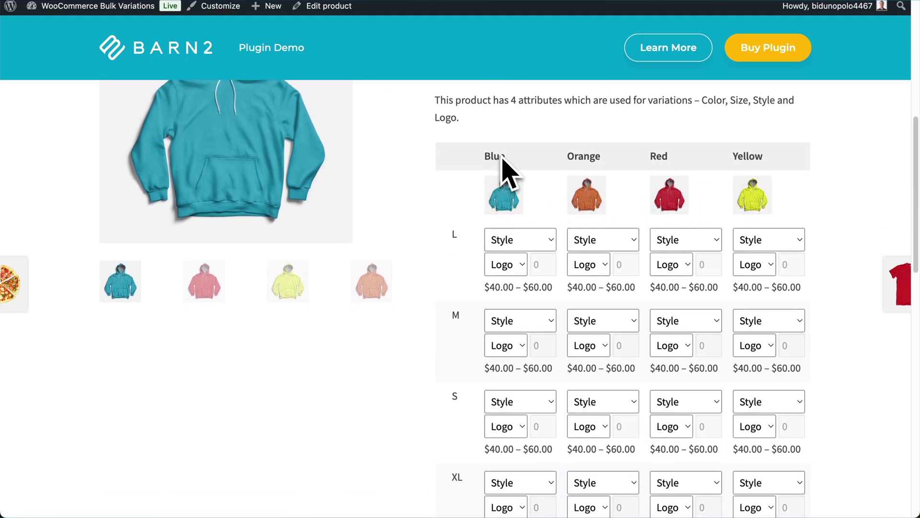
{"action": "left_click", "coordinate": [551, 245]}
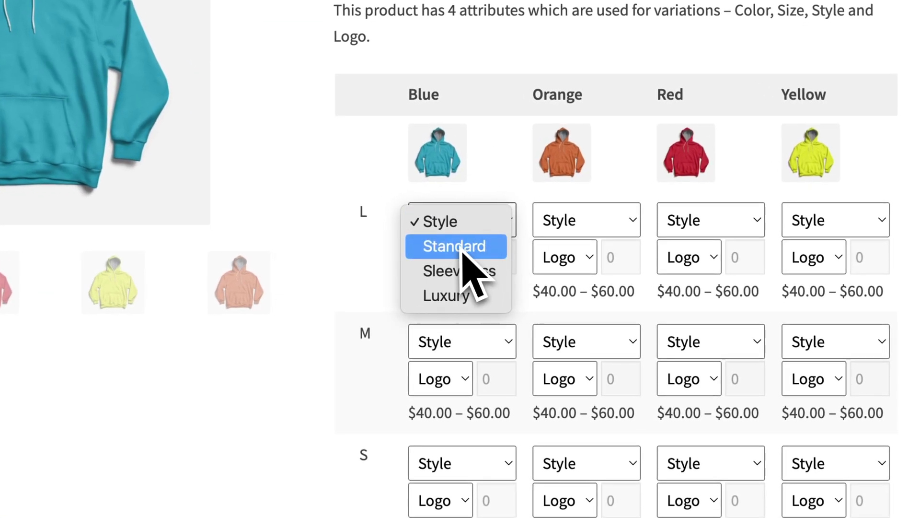
{"action": "left_click", "coordinate": [464, 254]}
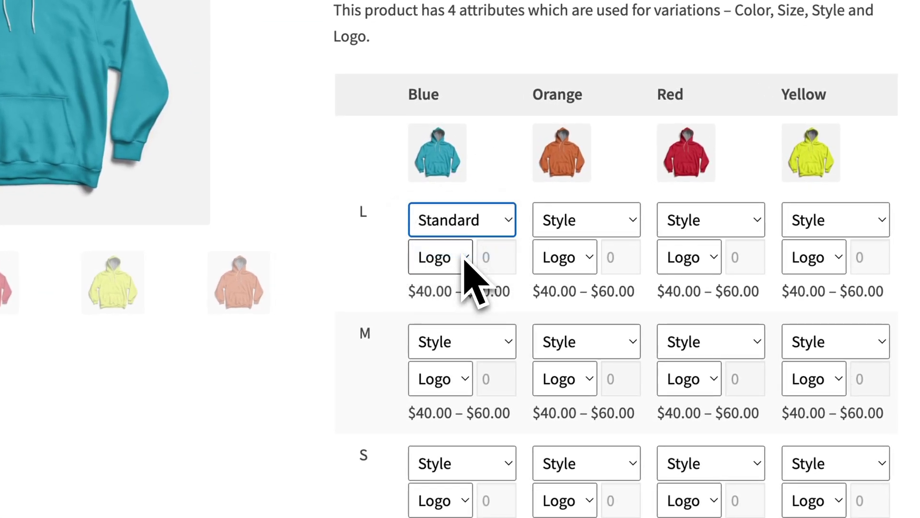
Step: Set the logo option for the Blue, size L hoodie to Yes
{"action": "left_click", "coordinate": [463, 259]}
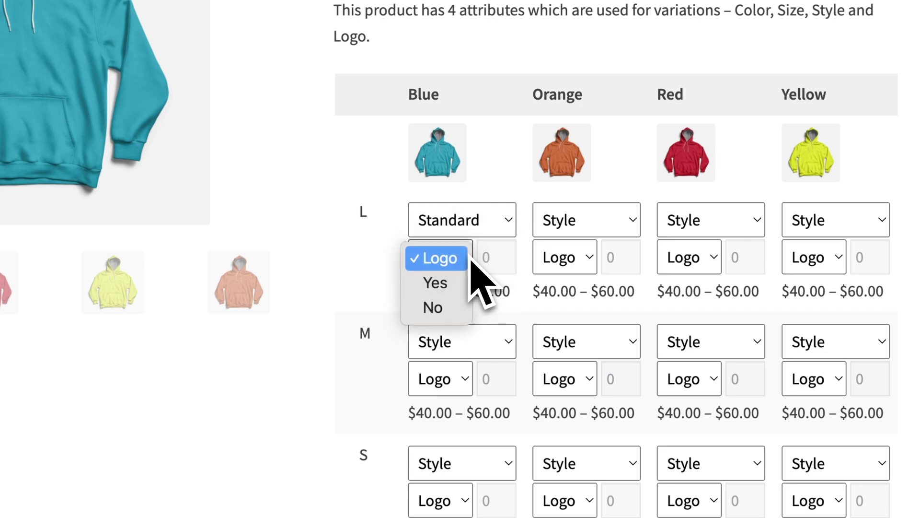
{"action": "left_click", "coordinate": [444, 283]}
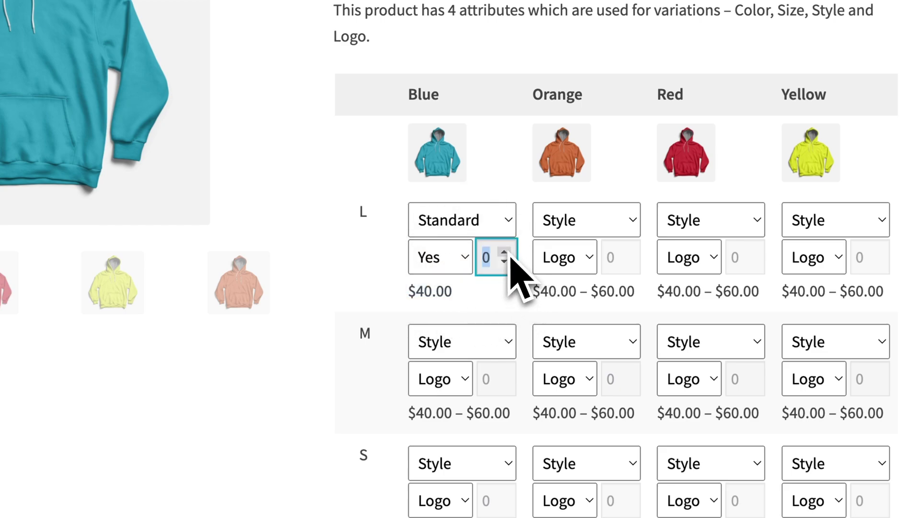
{"action": "scroll", "coordinate": [566, 312], "scroll_direction": "down", "scroll_amount": 5}
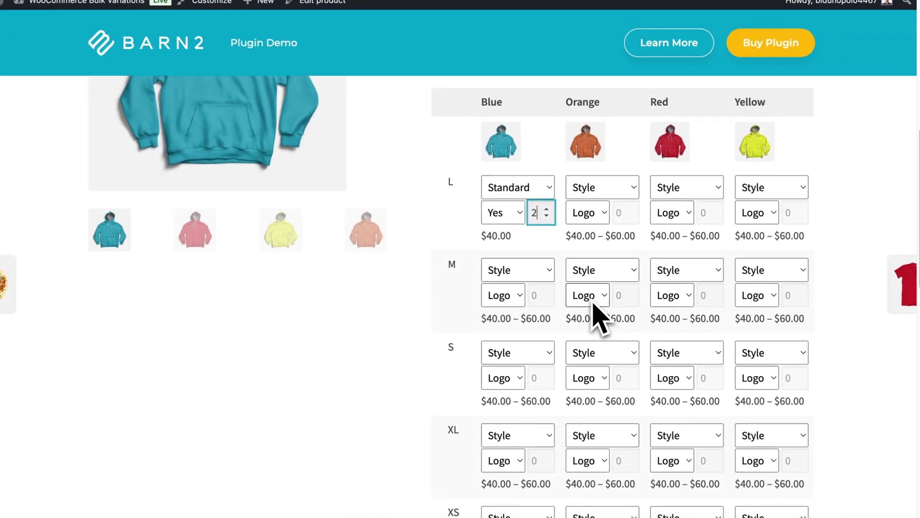
{"action": "scroll", "coordinate": [596, 311], "scroll_direction": "up", "scroll_amount": 2}
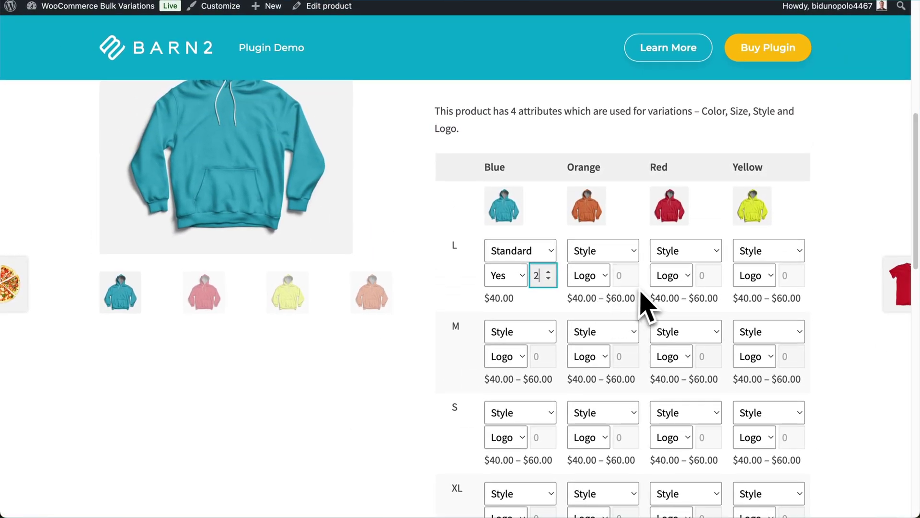
{"action": "scroll", "coordinate": [649, 304], "scroll_direction": "down", "scroll_amount": 1}
{"action": "scroll", "coordinate": [650, 305], "scroll_direction": "up", "scroll_amount": 2}
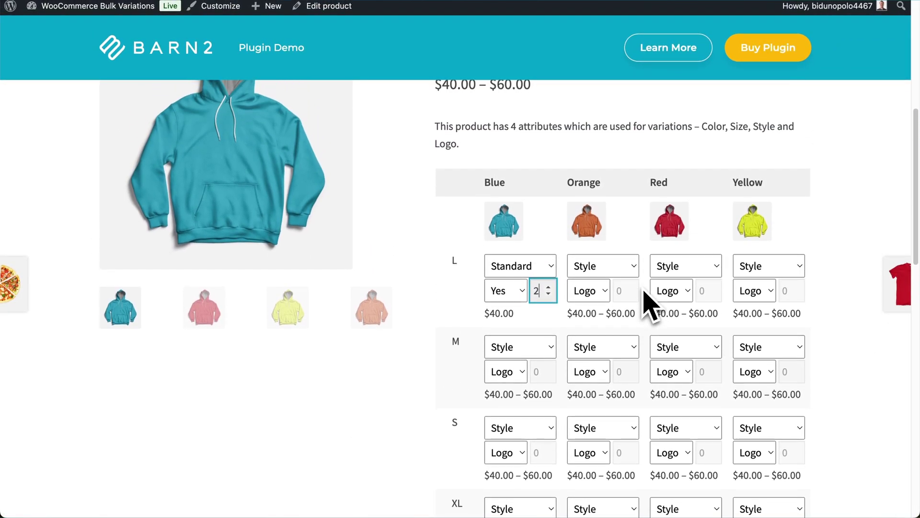
{"action": "scroll", "coordinate": [649, 305], "scroll_direction": "up", "scroll_amount": 3}
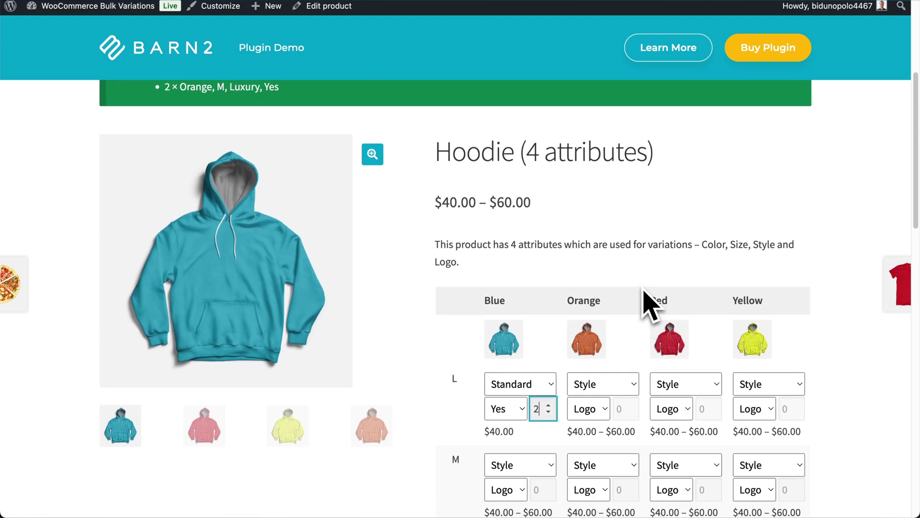
{"action": "scroll", "coordinate": [650, 304], "scroll_direction": "down", "scroll_amount": 1}
{"action": "scroll", "coordinate": [650, 304], "scroll_direction": "down", "scroll_amount": 1}
{"action": "scroll", "coordinate": [651, 307], "scroll_direction": "down", "scroll_amount": 1}
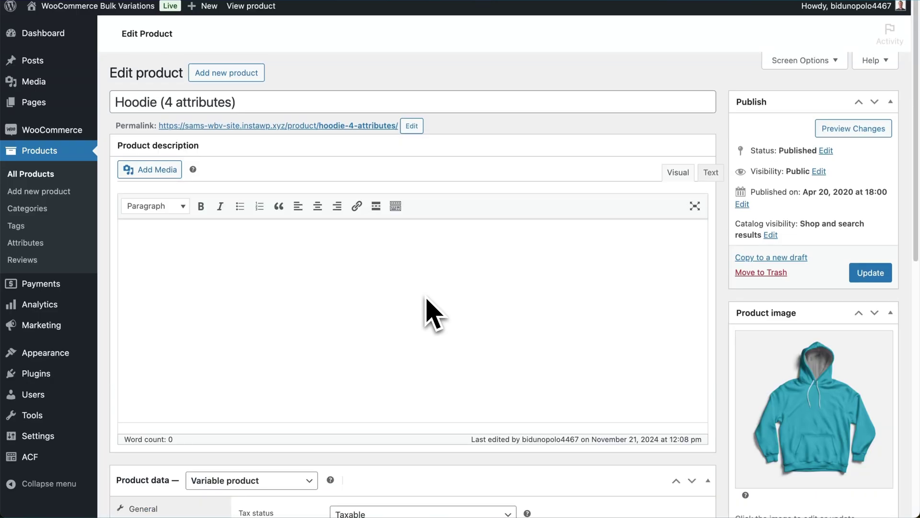
Step: Review the Color, Size, Style and Logo attributes, then list the 120 variations
{"action": "scroll", "coordinate": [429, 307], "scroll_direction": "down", "scroll_amount": 3}
{"action": "scroll", "coordinate": [434, 314], "scroll_direction": "down", "scroll_amount": 7}
{"action": "scroll", "coordinate": [434, 314], "scroll_direction": "up", "scroll_amount": 2}
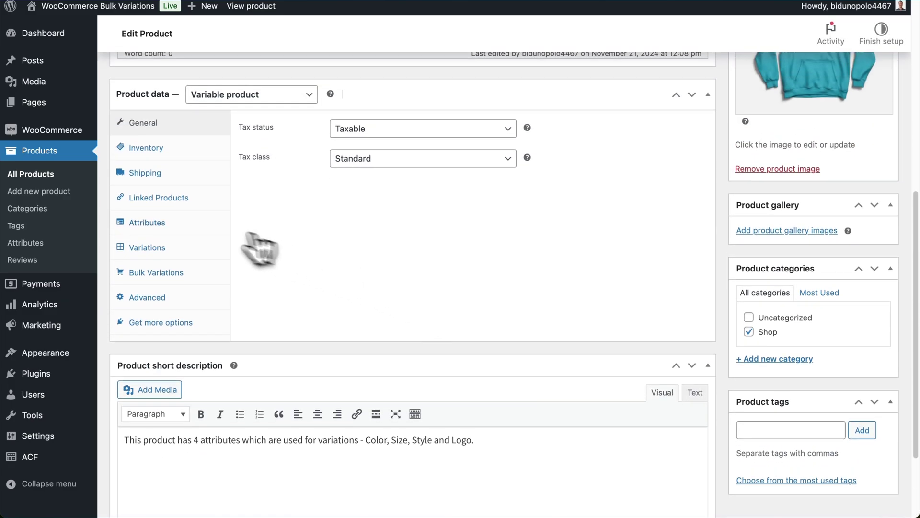
{"action": "left_click", "coordinate": [173, 224]}
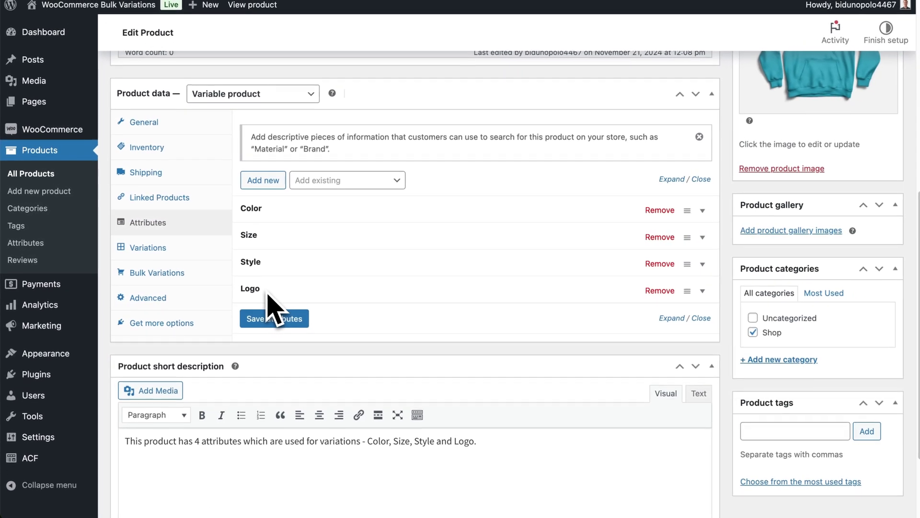
{"action": "left_click", "coordinate": [190, 244]}
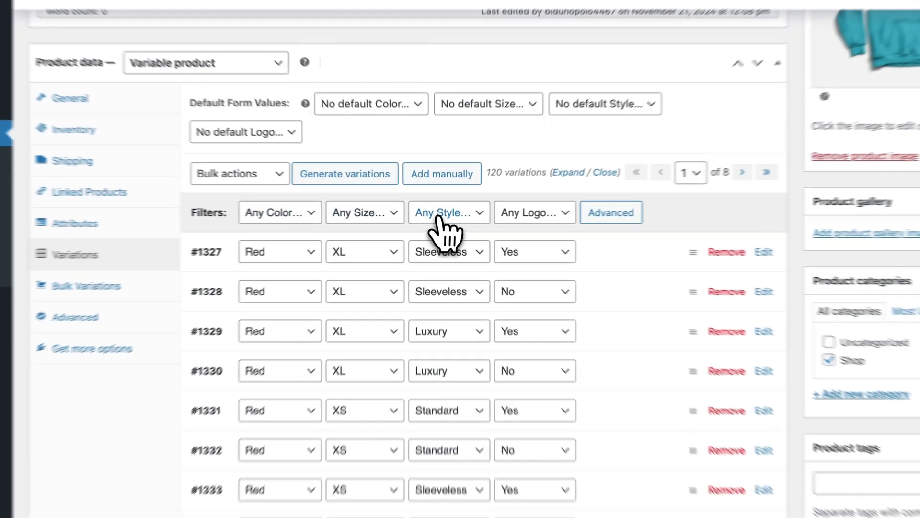
Step: Filter the hoodie variations to the Luxury style, leaving 40 results
{"action": "left_click", "coordinate": [440, 214]}
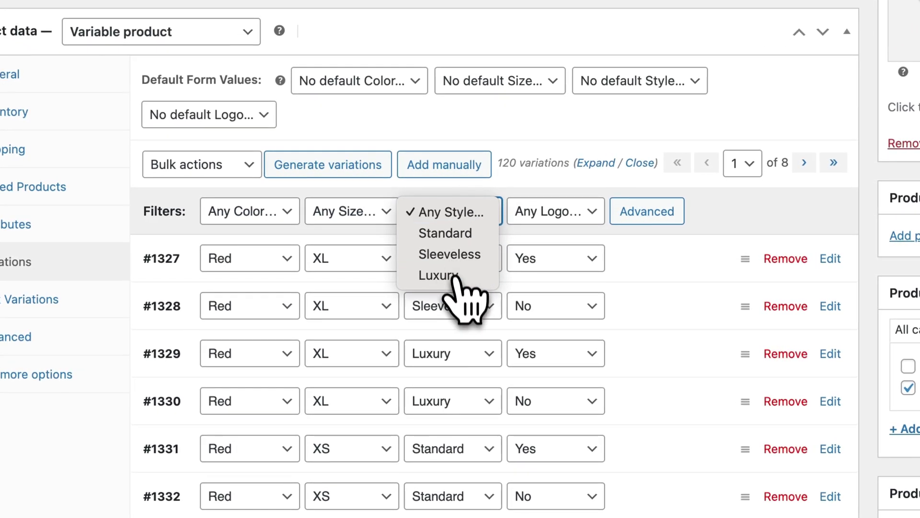
{"action": "left_click", "coordinate": [455, 280]}
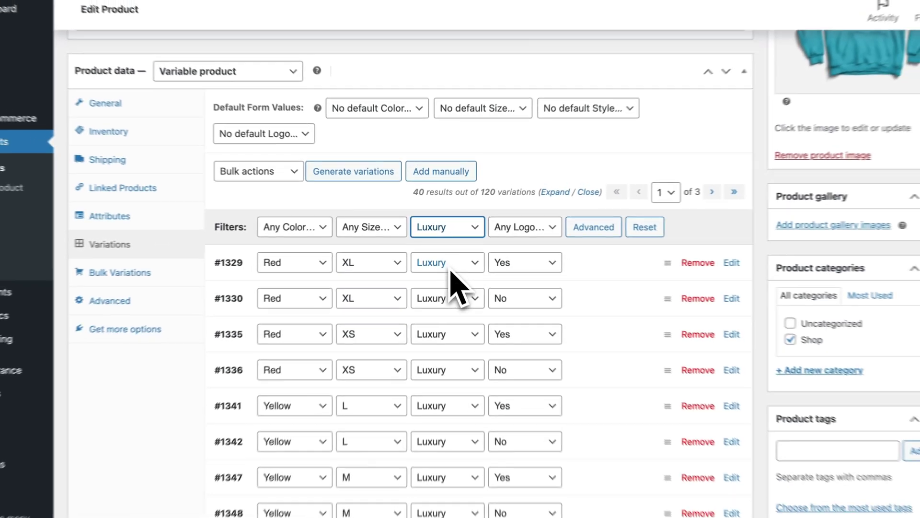
{"action": "scroll", "coordinate": [452, 277], "scroll_direction": "down", "scroll_amount": 8}
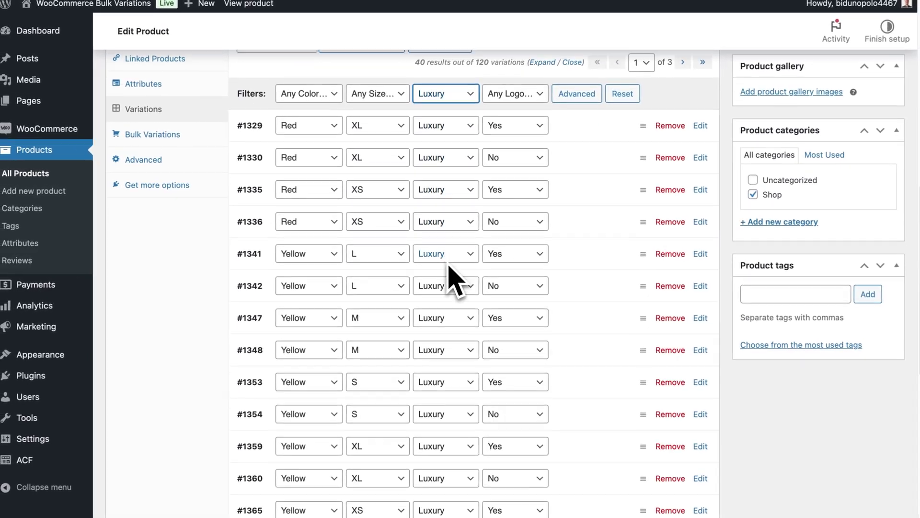
{"action": "scroll", "coordinate": [452, 277], "scroll_direction": "up", "scroll_amount": 7}
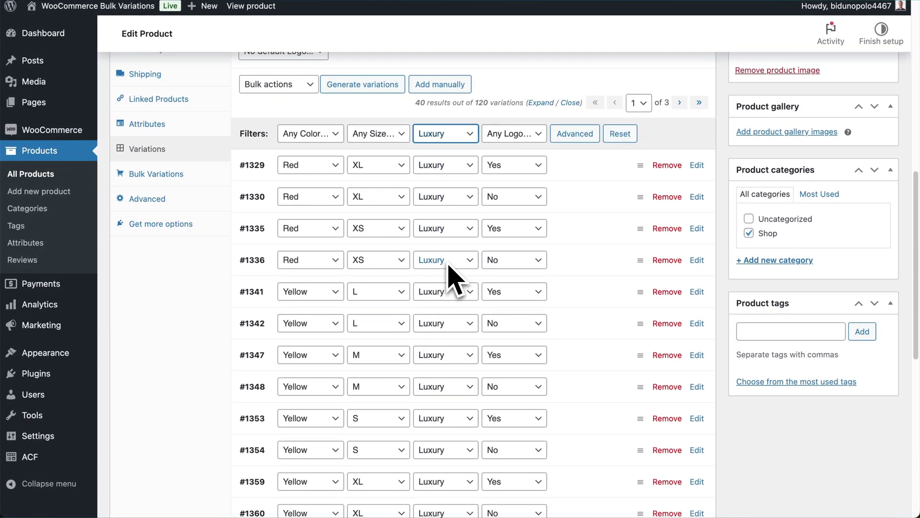
{"action": "scroll", "coordinate": [437, 173], "scroll_direction": "up", "scroll_amount": 1}
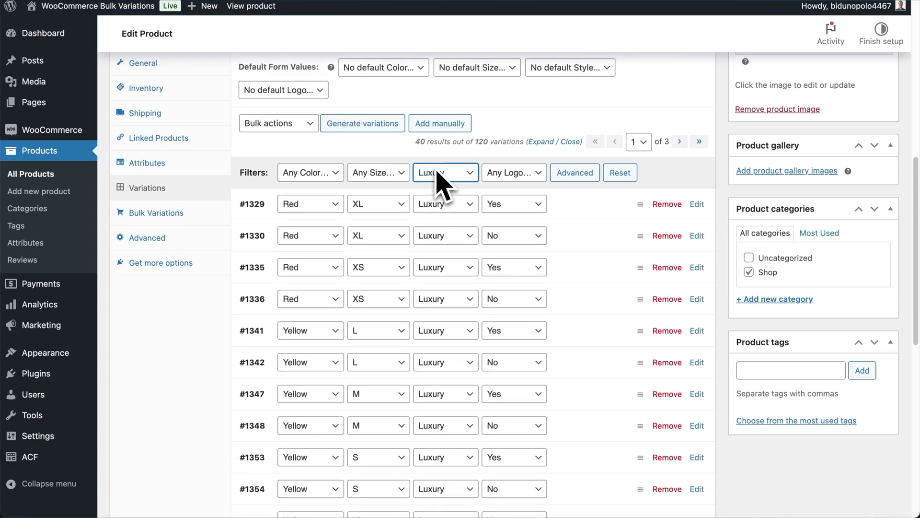
{"action": "left_click", "coordinate": [299, 129]}
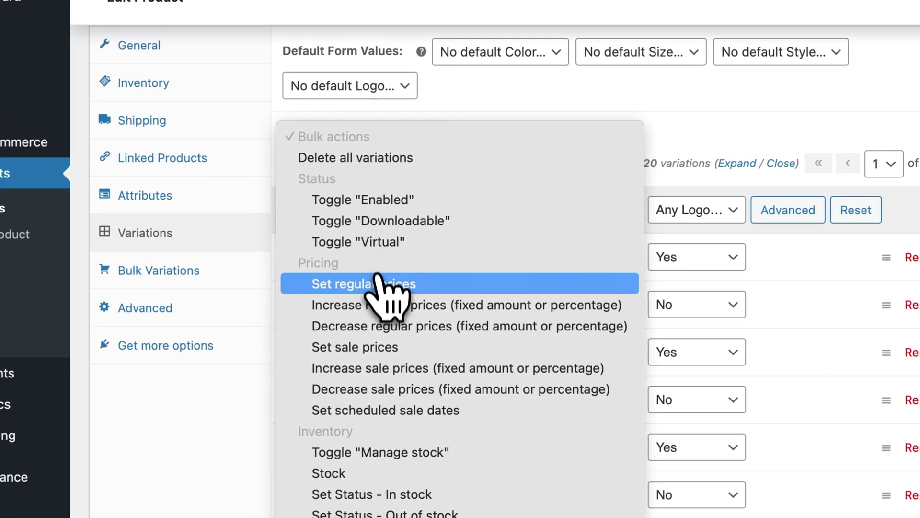
Step: Increase the regular prices of the Luxury variations by 10%
{"action": "left_click", "coordinate": [384, 308]}
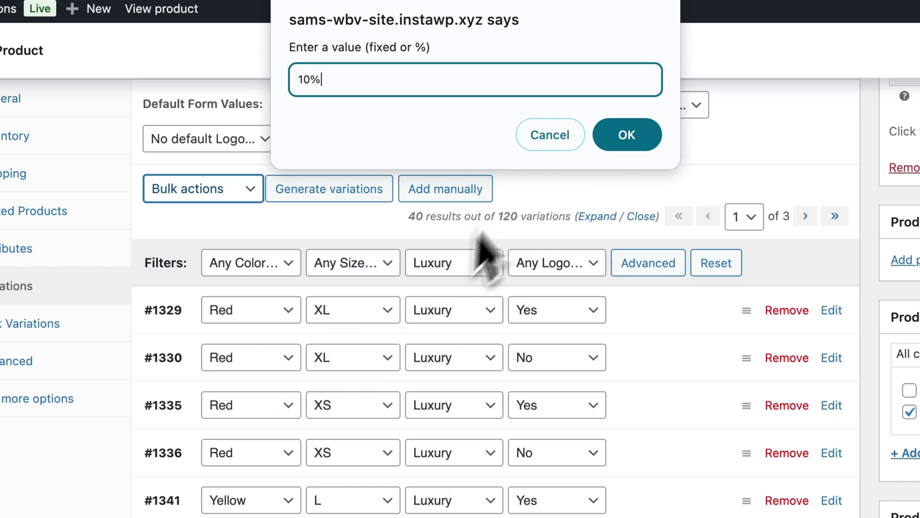
{"action": "left_click", "coordinate": [618, 140]}
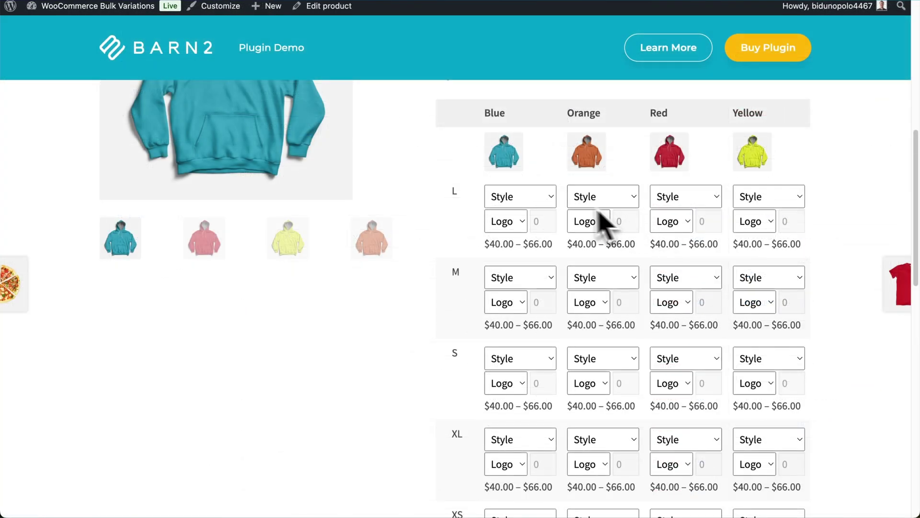
Step: Choose Luxury as the Blue, size L style to see the raised price
{"action": "left_click", "coordinate": [547, 200]}
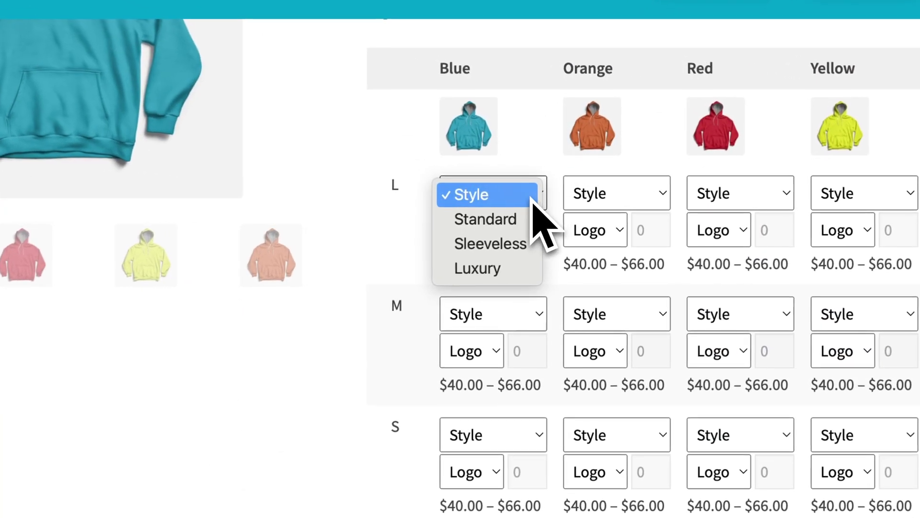
{"action": "left_click", "coordinate": [495, 263]}
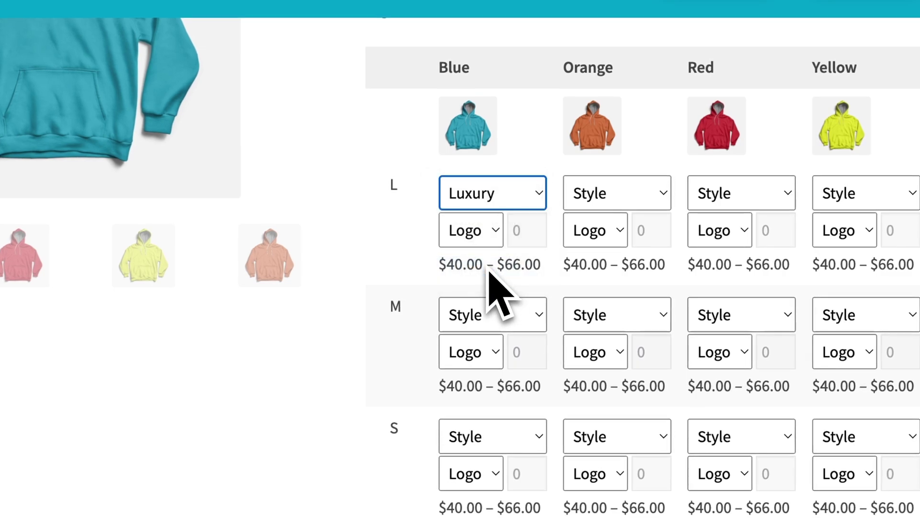